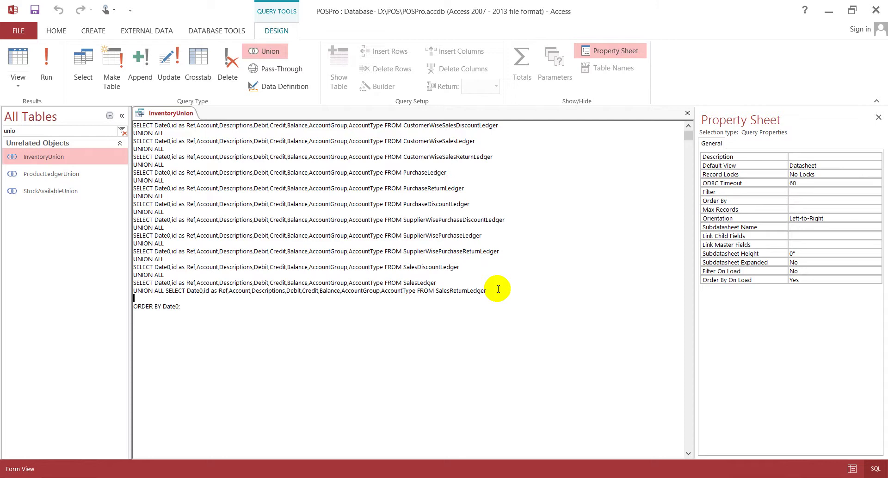
Add a UNION ALL SELECT line with the same ledger fields from OpeningStockExtended to the InventoryUnion SQL, just before ORDER BY Date0.
type("UNION ALL SELECT Date0,id as Ref,Account,Descriptions,Debit,Credit,Balance,AccountGroup,AccountType FROM SalesReturnLedger")
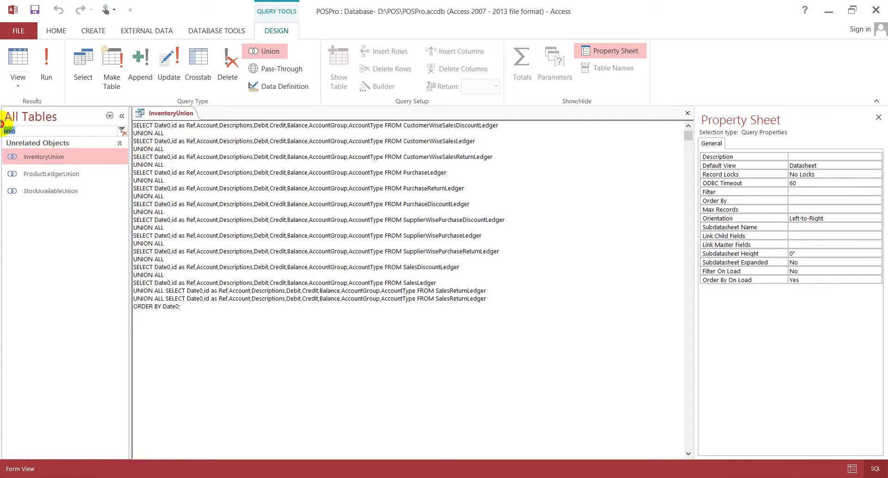
type("open")
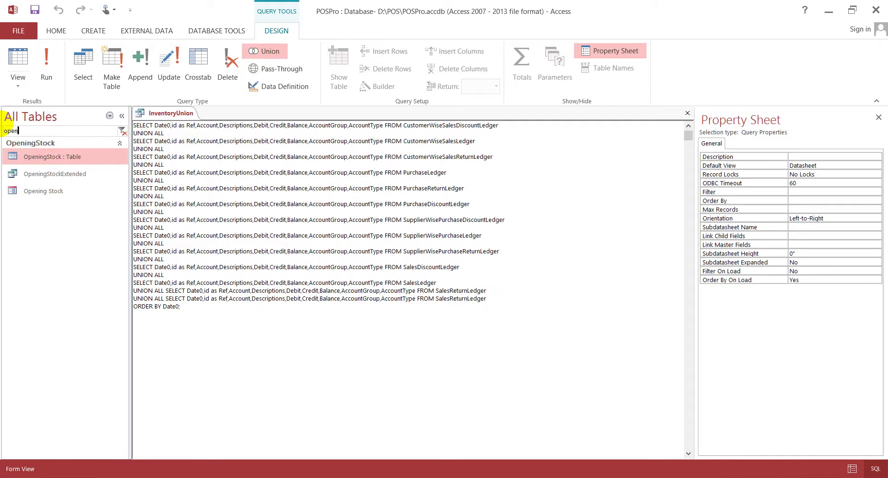
left_click(70, 174)
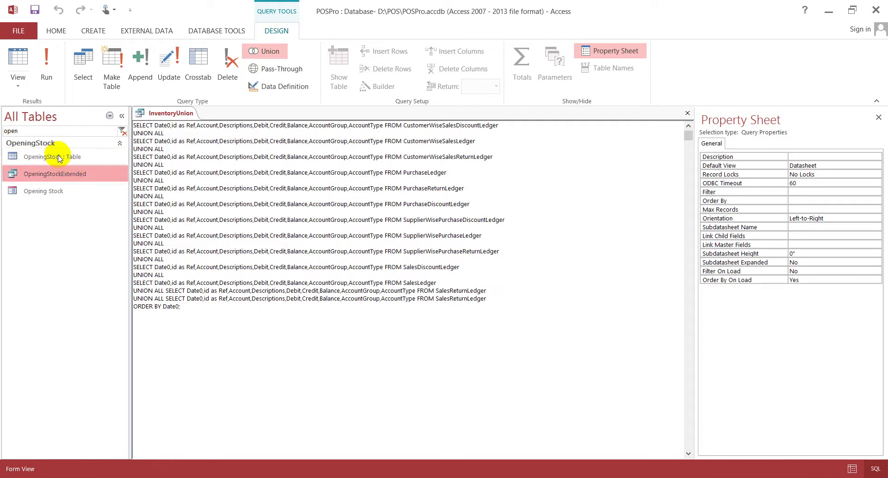
left_click(42, 192)
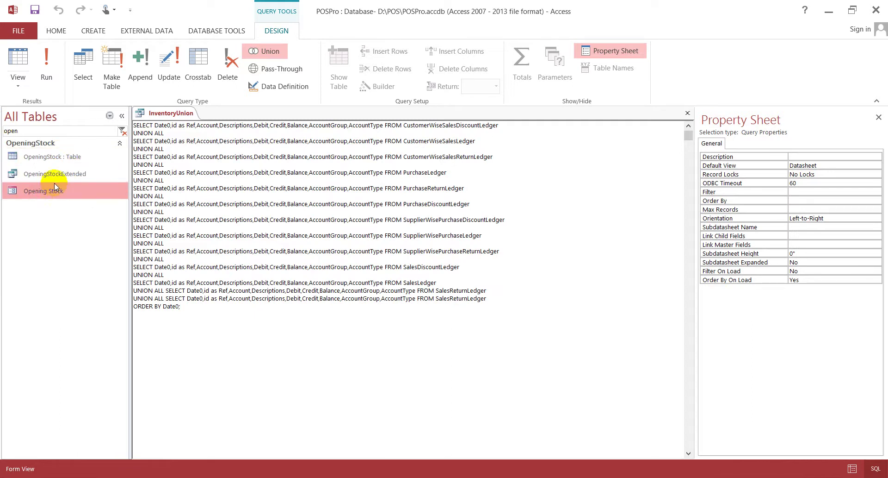
left_click(71, 176)
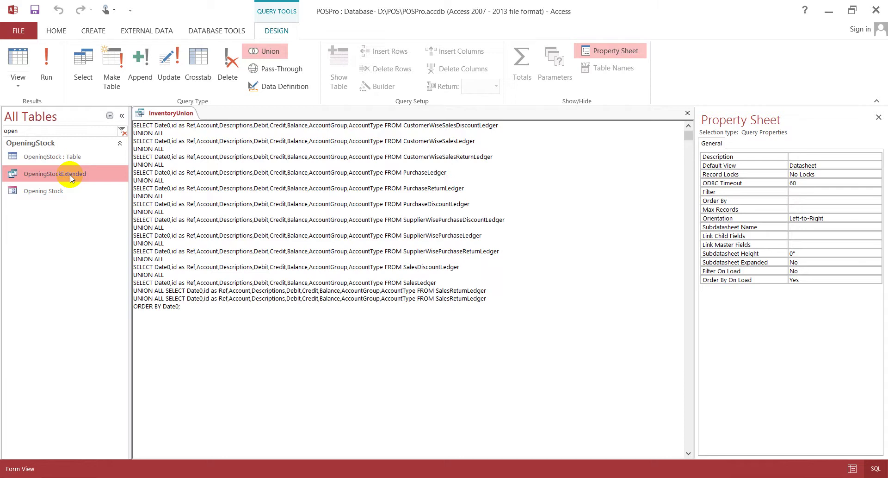
left_click(70, 174)
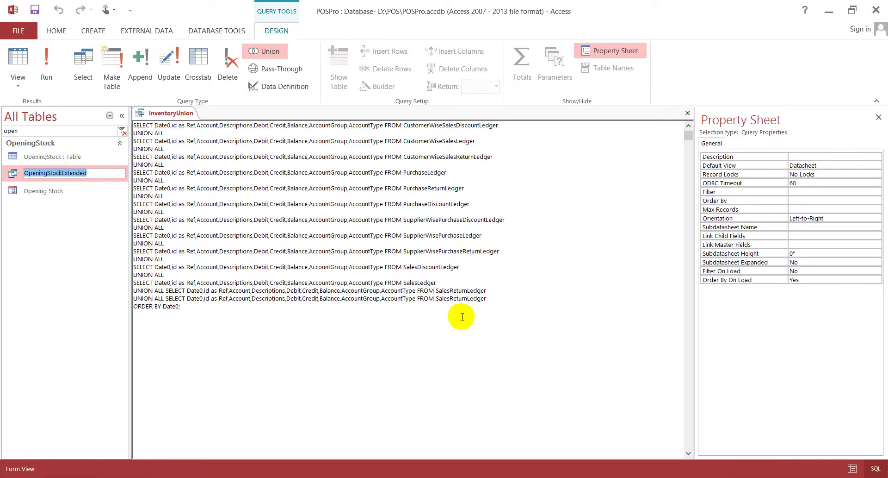
left_click(459, 299)
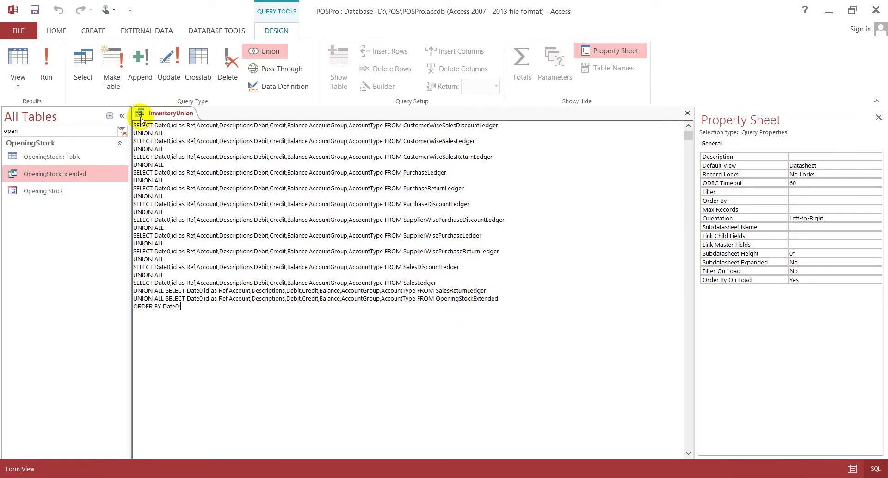
Run the InventoryUnion query and look through its records, starting with the Openingstock rows.
left_click(52, 62)
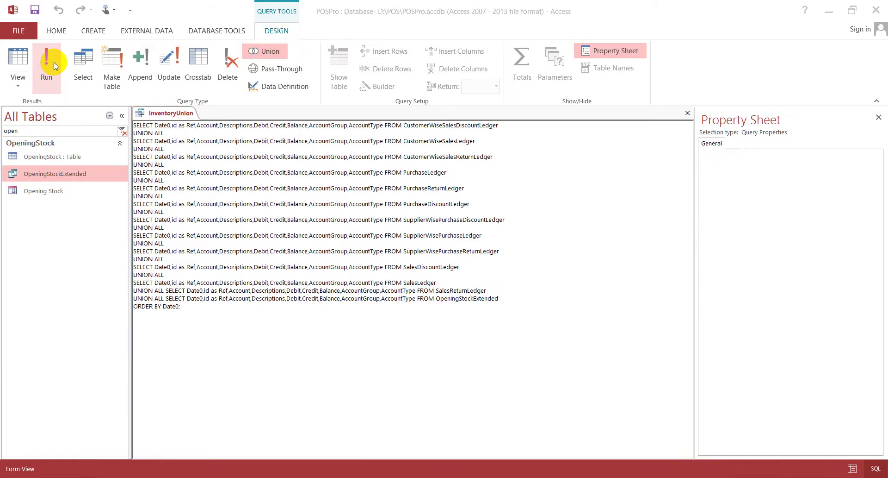
left_click(439, 191)
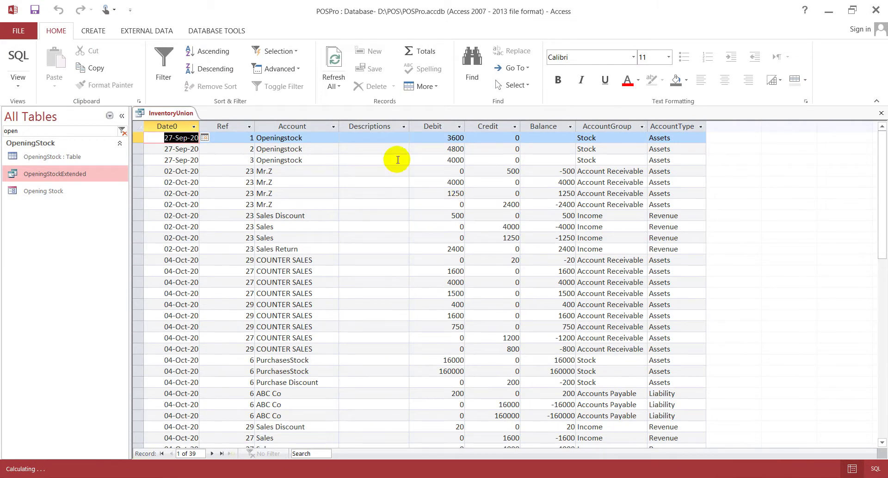
key("Down")
key("Down")
key("Down")
key("Down")
key("Down")
key("Down")
key("Down")
key("Down")
key("Down")
key("Down")
key("Down")
key("Down")
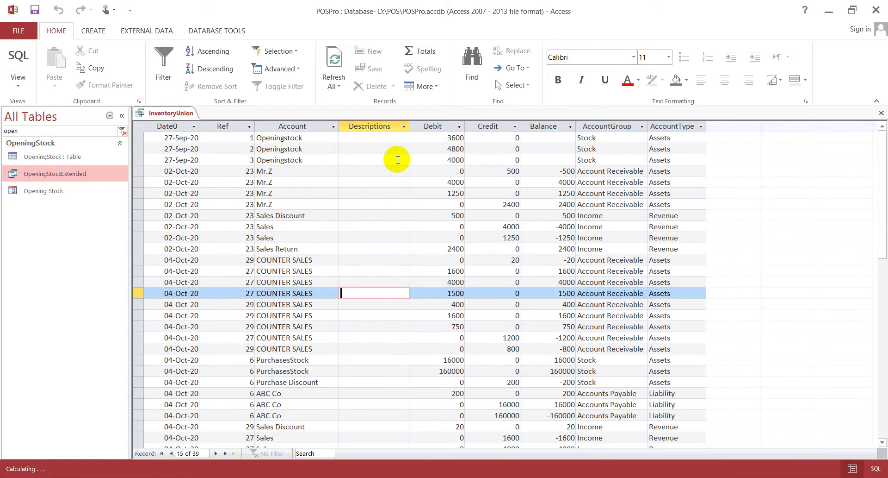
key("Up")
key("Up")
key("Up")
key("Up")
key("Up")
key("Up")
key("Up")
key("Up")
key("Up")
key("Up")
key("Up")
key("Up")
key("Up")
key("Up")
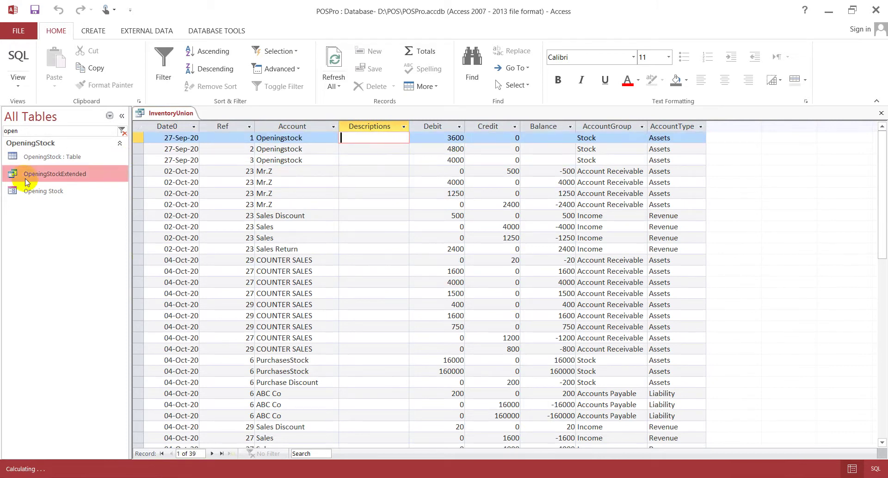
right_click(58, 159)
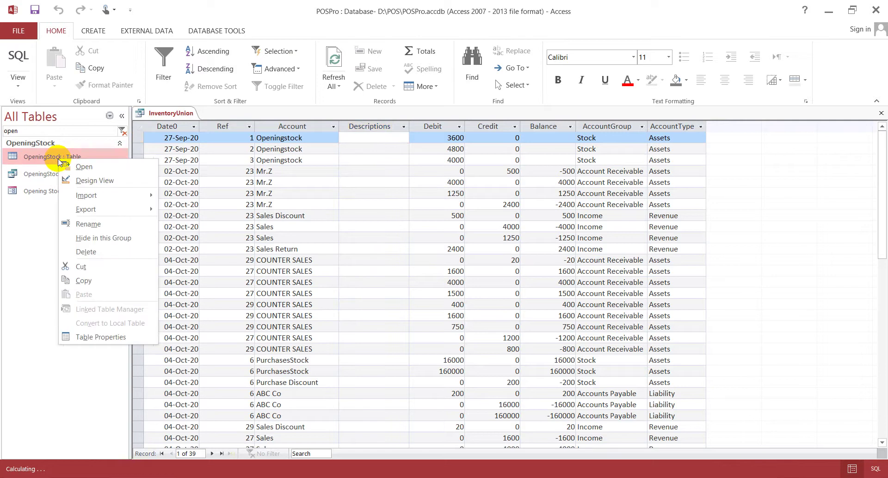
left_click(100, 180)
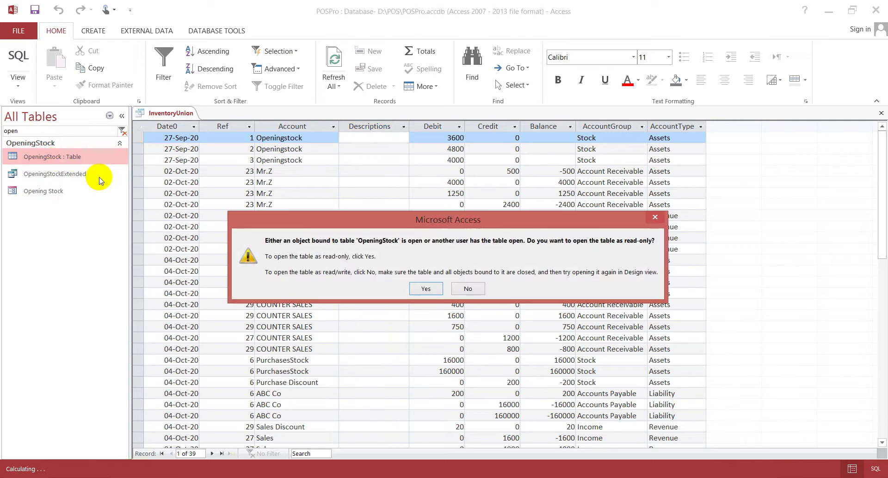
left_click(468, 288)
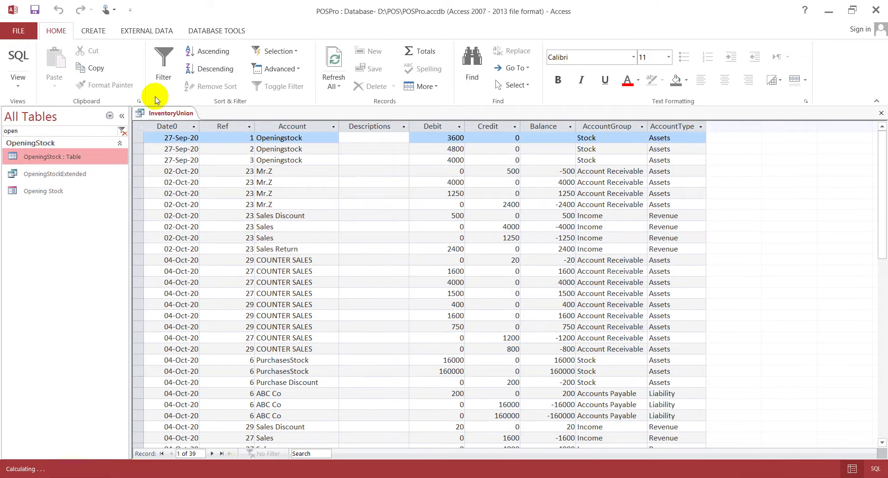
Close the InventoryUnion query and save its design changes.
right_click(168, 113)
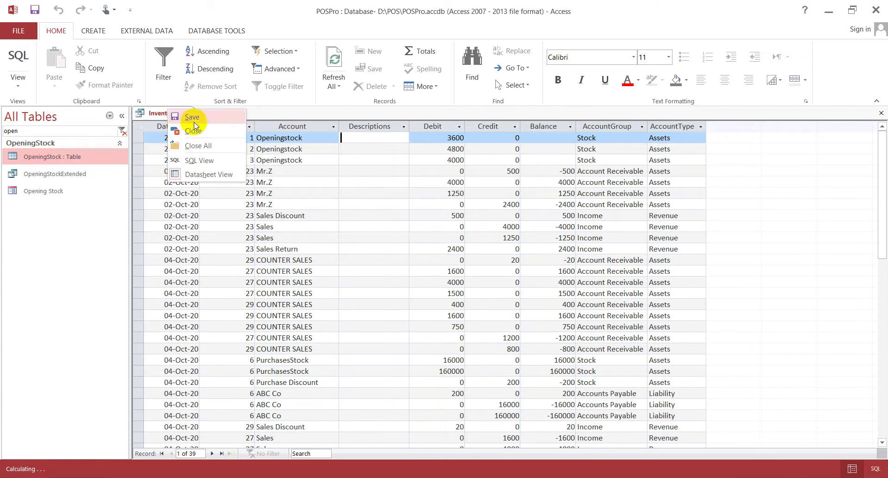
left_click(198, 135)
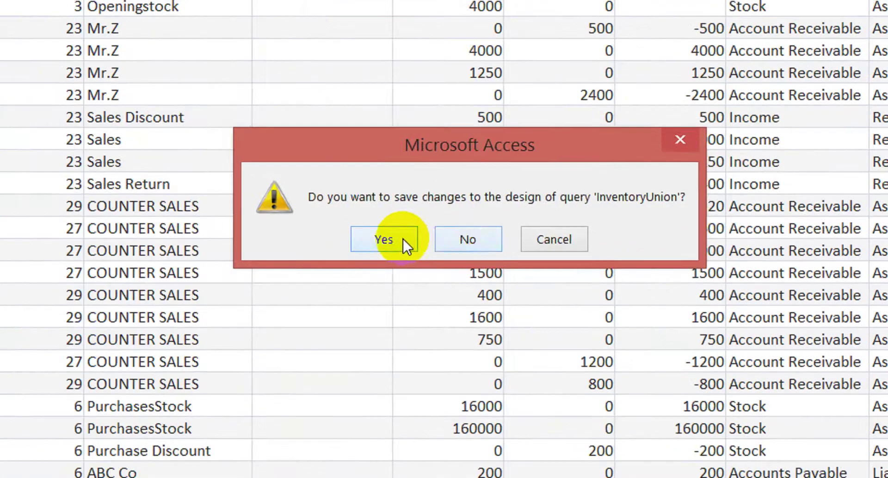
left_click(403, 238)
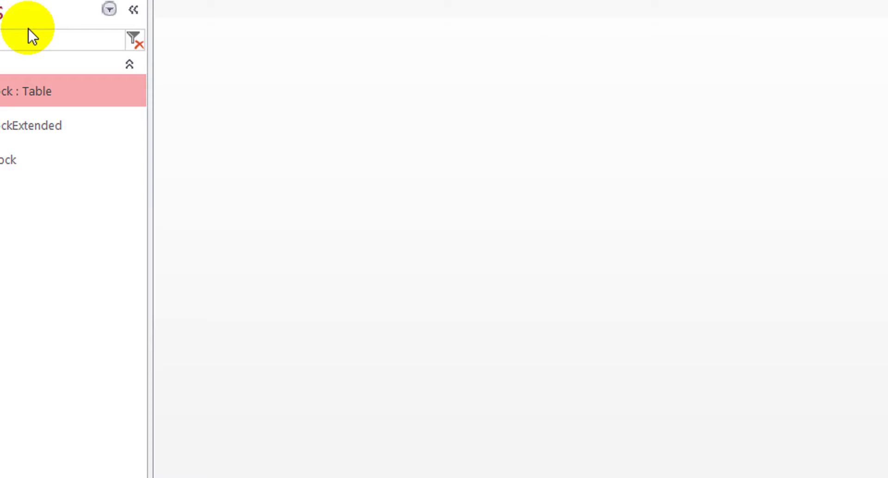
Open the OpeningStockExtended query in Design View.
right_click(87, 121)
left_click(62, 152)
right_click(61, 148)
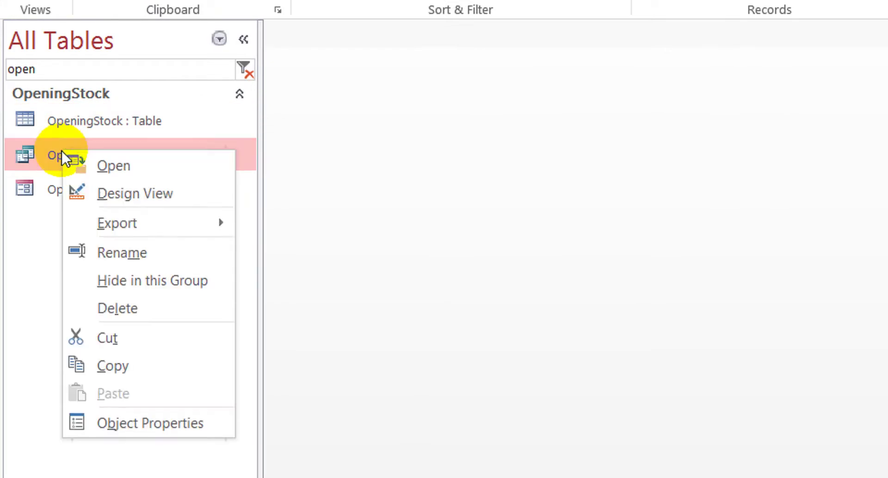
left_click(134, 191)
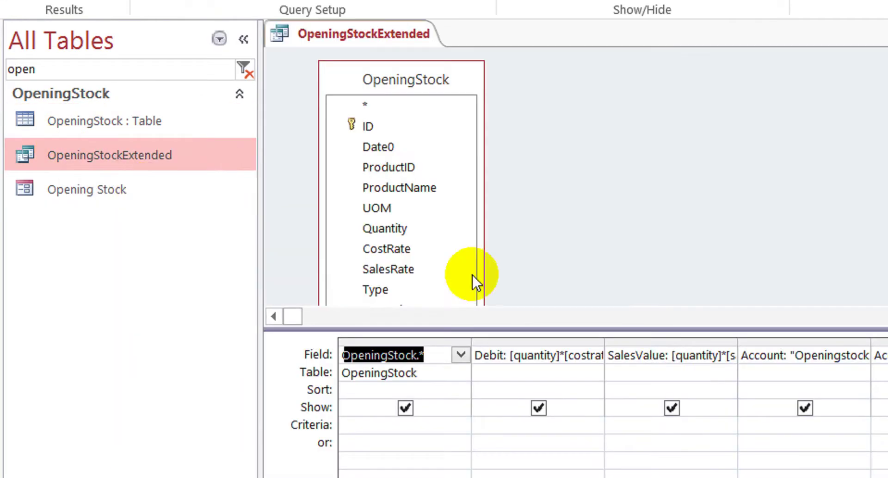
Add a calculated field Balance: [debit]-[credit] in the first empty column after Credit in the query design.
key("Tab")
key("Tab")
key("Tab")
key("Tab")
key("Tab")
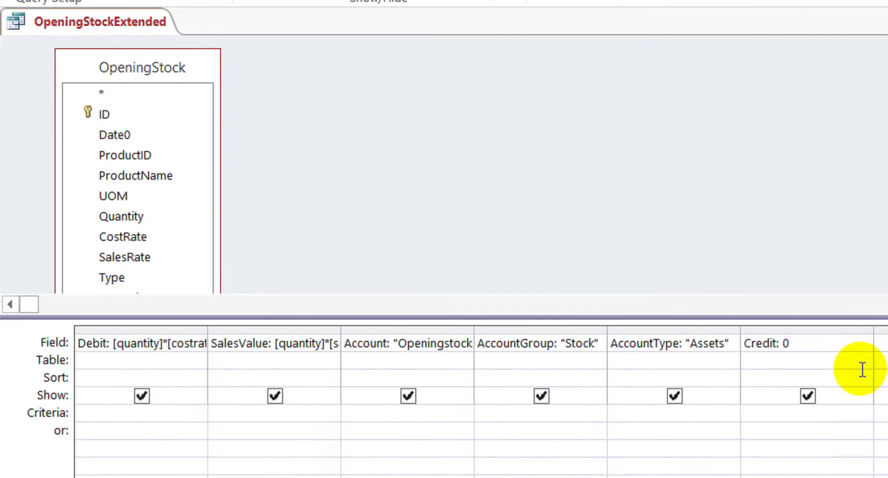
left_click(811, 343)
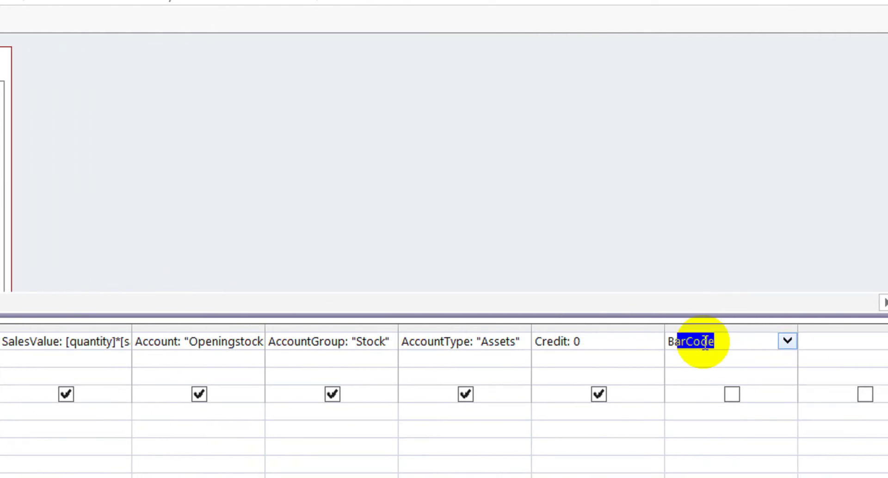
type("Balance:")
key("F4")
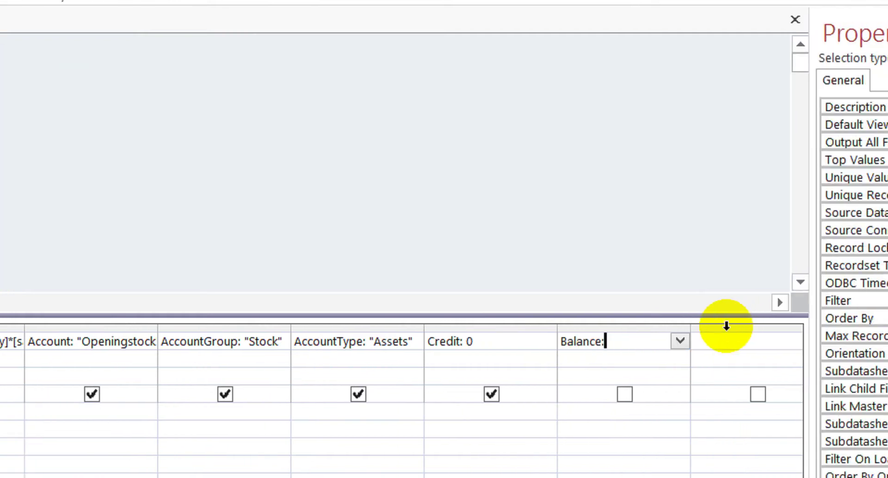
type("[]d")
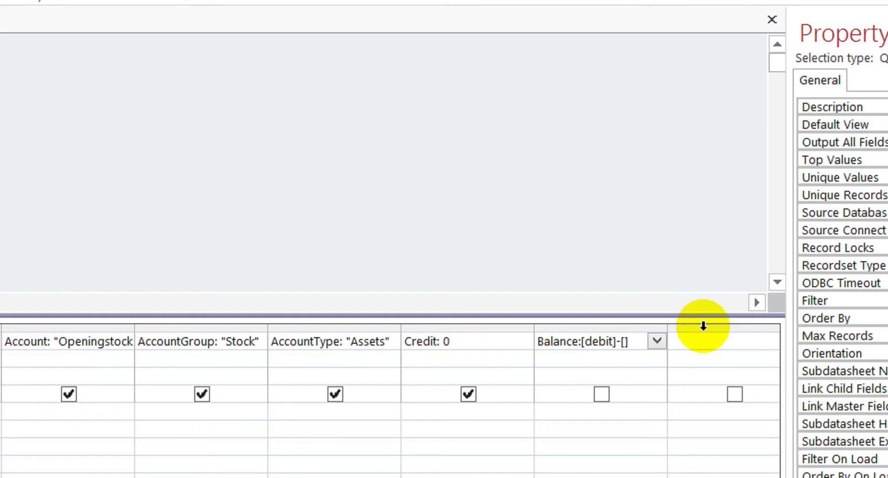
type("it]")
key("Return")
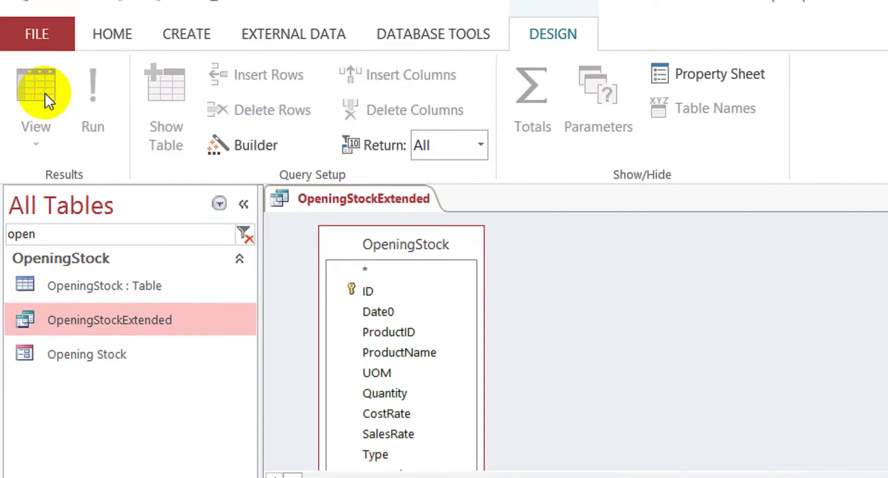
Show the OpeningStockExtended query as a datasheet and check the Balance column for each product row.
left_click(110, 33)
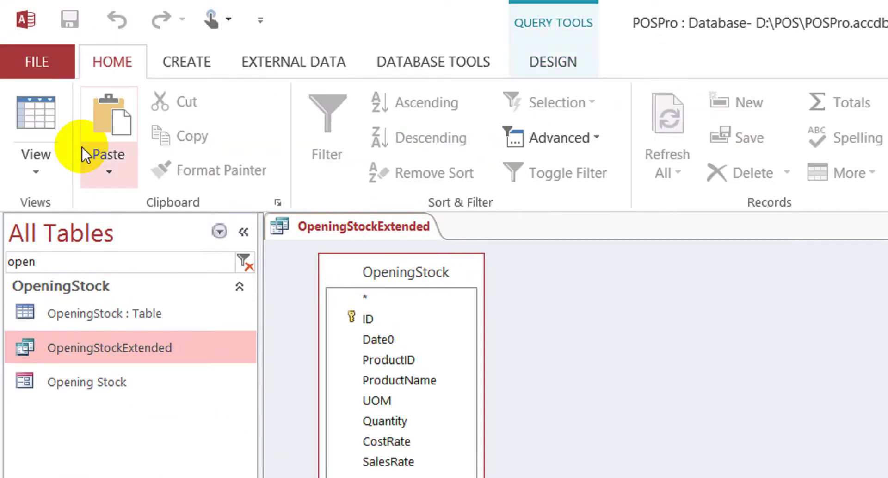
left_click(31, 123)
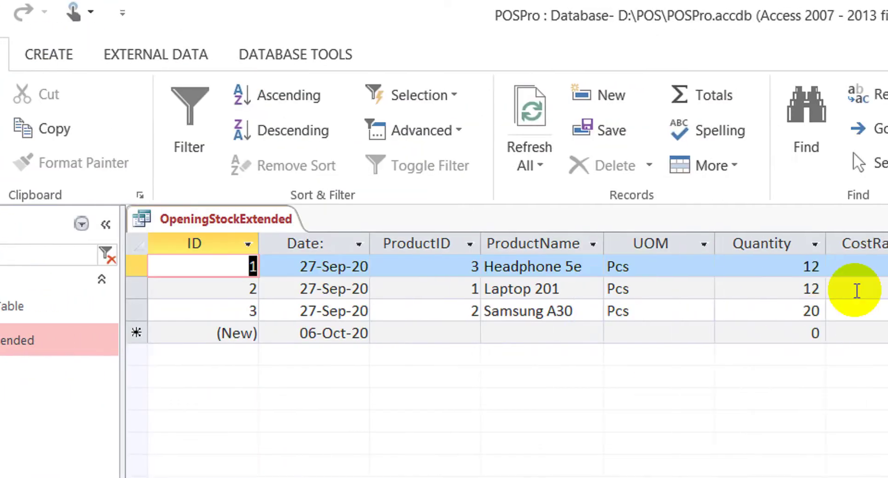
left_click(776, 275)
key("Tab")
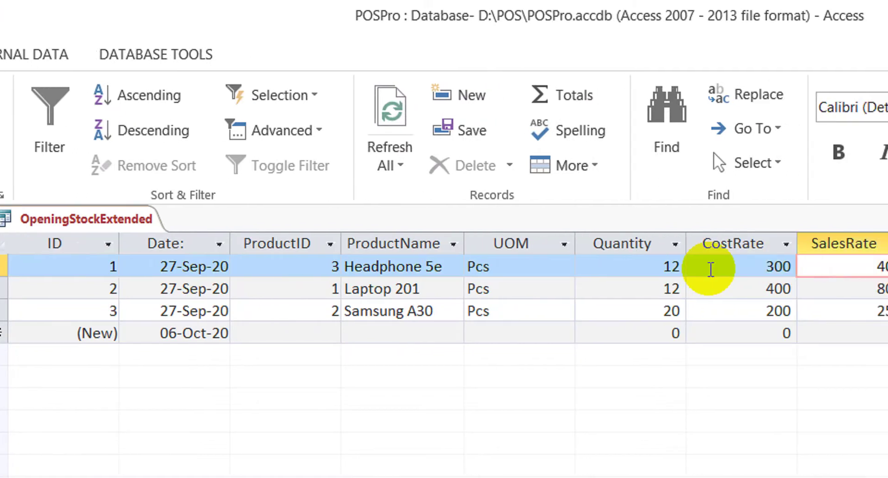
key("Tab")
key("Tab")
key("Tab")
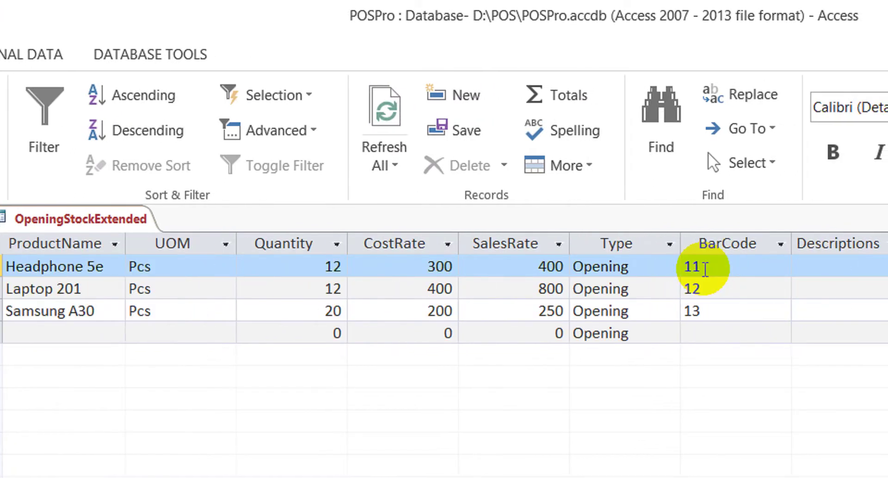
key("Tab")
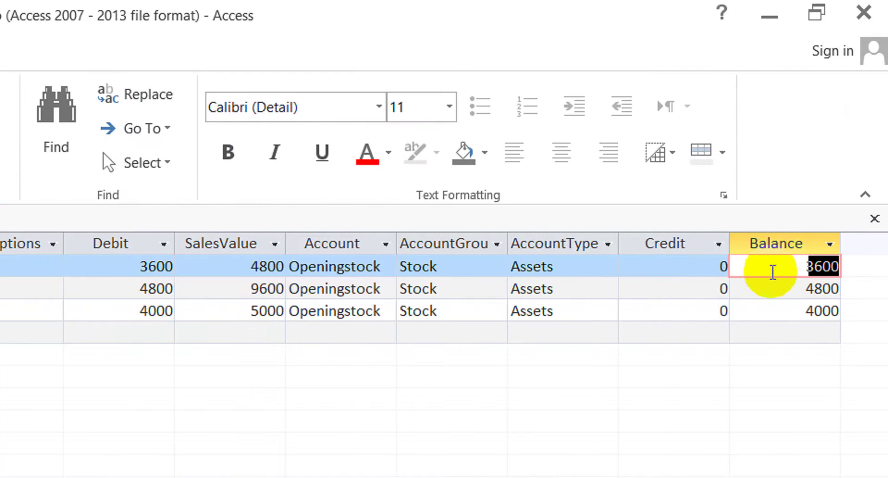
left_click(768, 287)
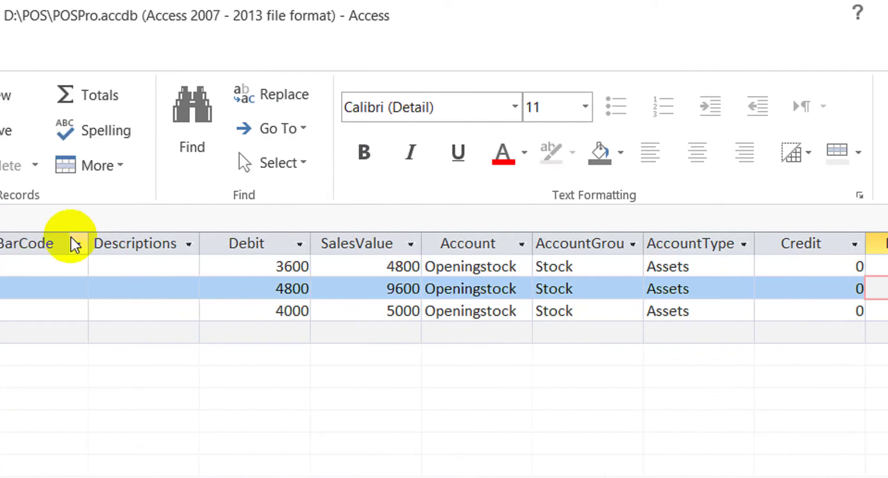
Close the OpeningStockExtended query and save its design changes.
right_click(132, 219)
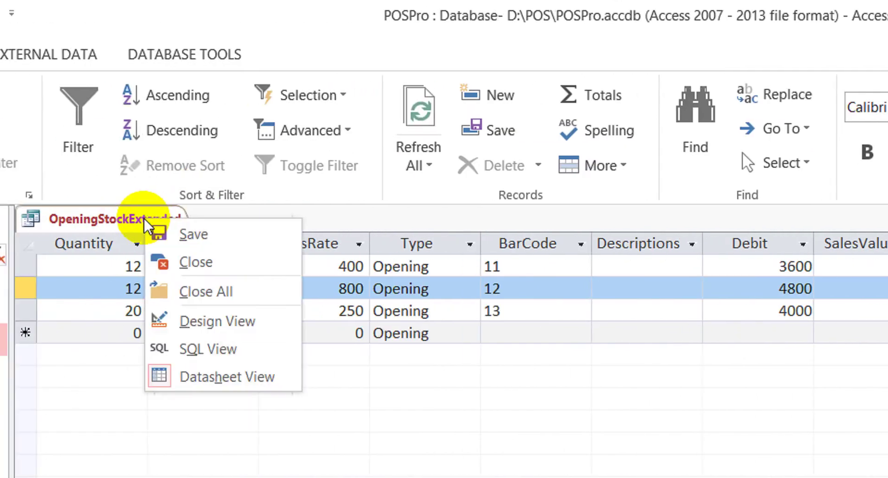
left_click(178, 262)
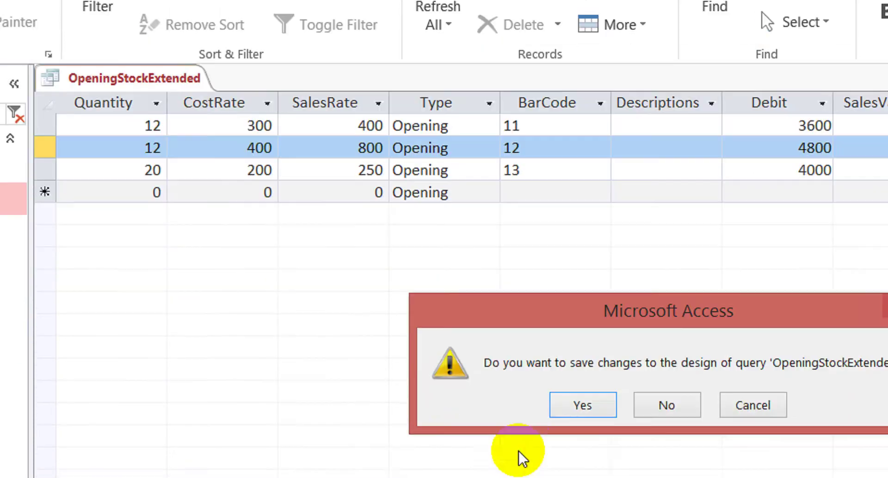
left_click(579, 403)
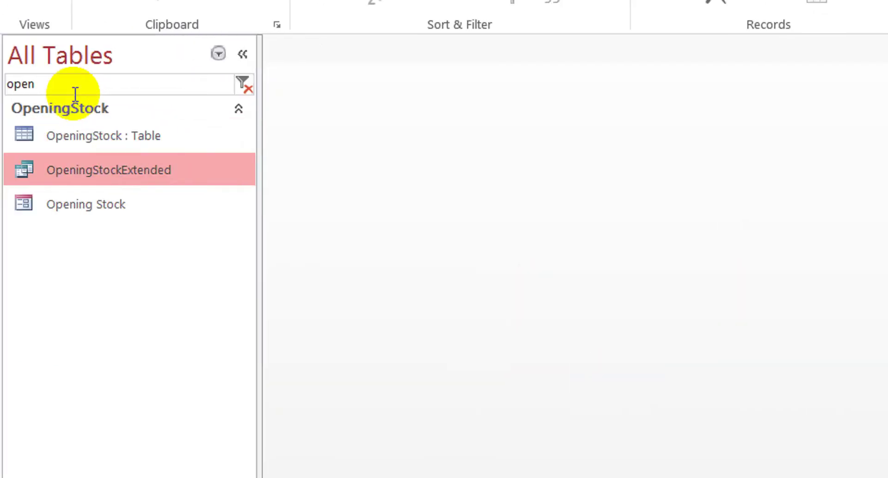
Filter the database objects by "unio", open the InventoryUnion query and check the Credit and Balance values of the Openingstock rows.
left_click_drag(63, 93, 5, 56)
type("unio")
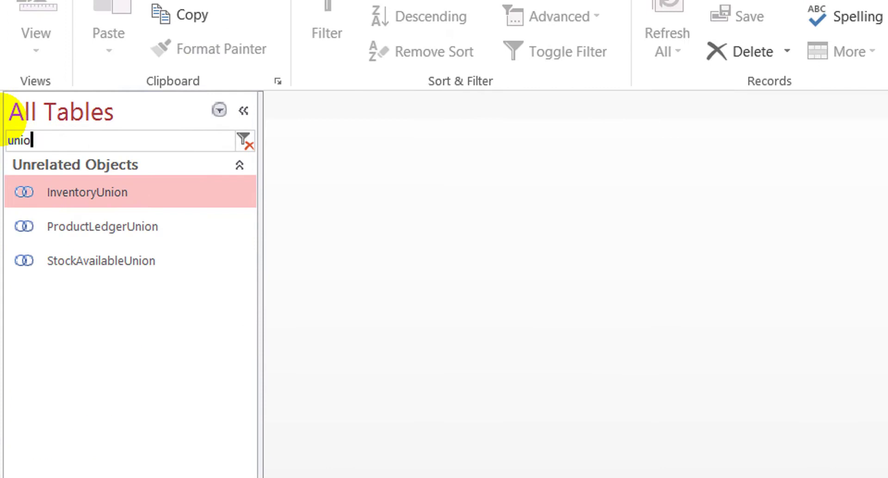
double_click(93, 187)
left_click(770, 158)
left_click(869, 152)
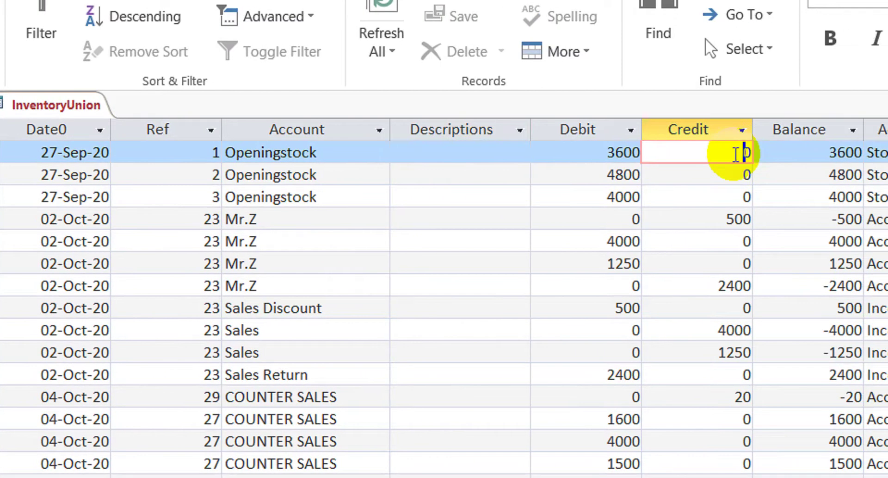
Check the Credit and AccountGroup columns for the opening stock rows and close the InventoryUnion query.
left_click(704, 160)
left_click(833, 154)
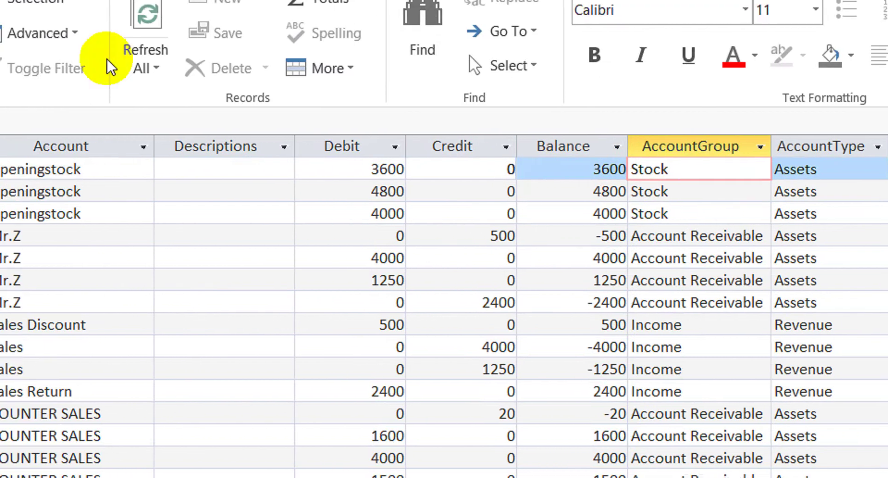
right_click(189, 175)
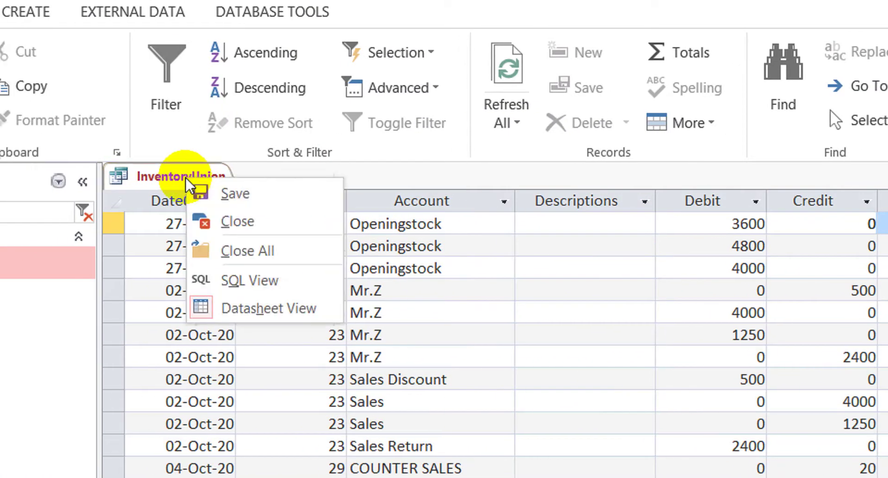
left_click(254, 225)
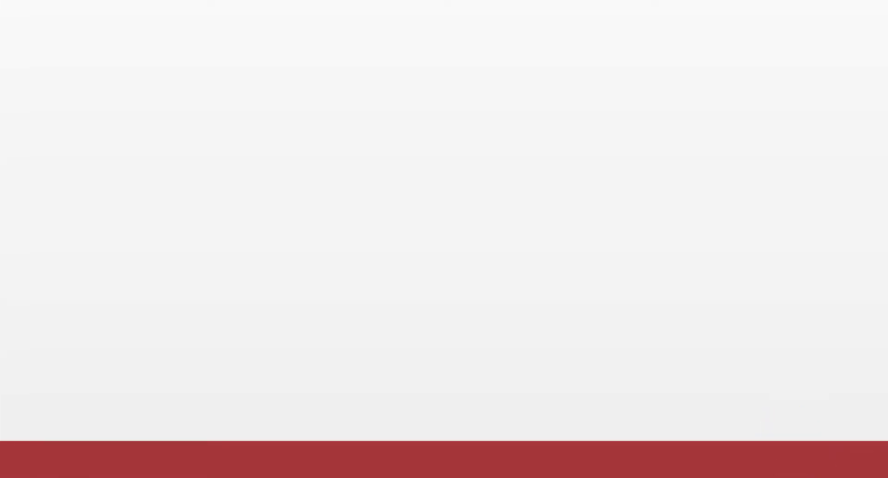
Filter the database objects by "vou" and open the VouchersDataExtended query as a datasheet.
left_click(49, 112)
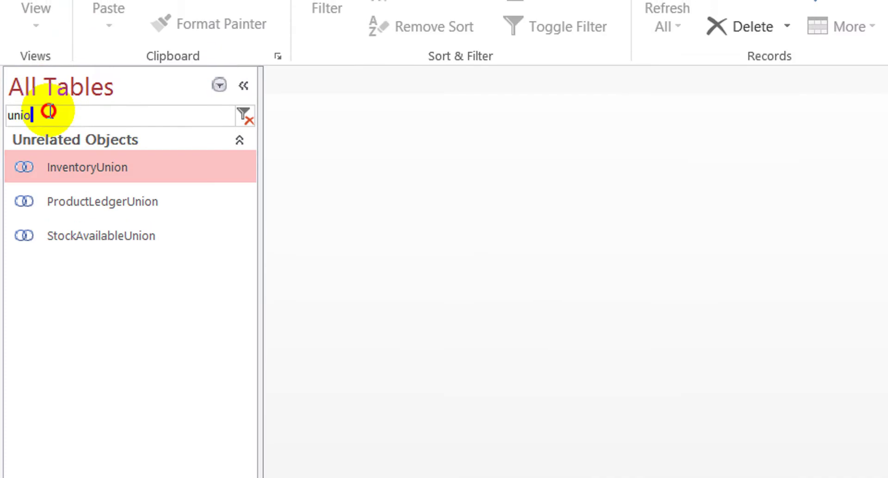
left_click_drag(48, 111, 2, 137)
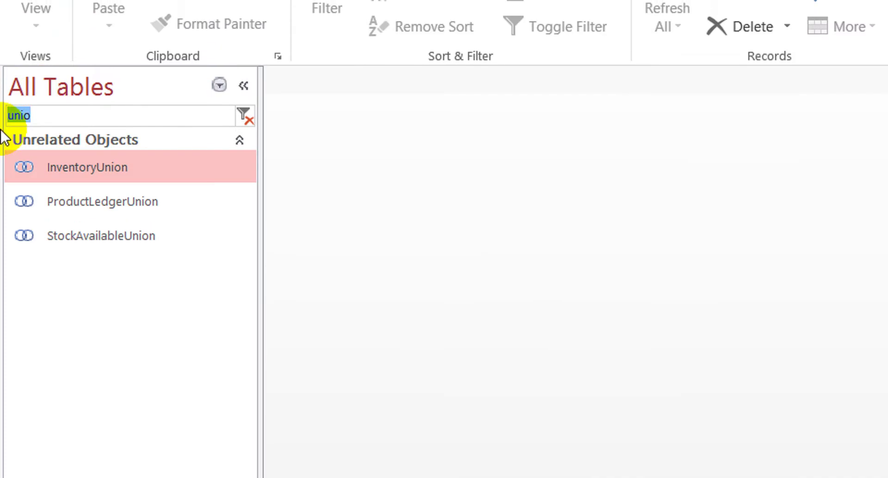
type("vou")
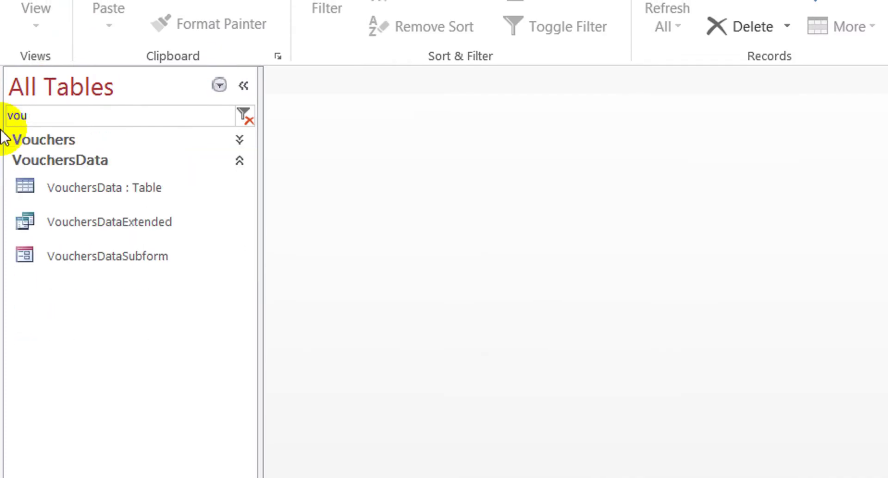
left_click(107, 226)
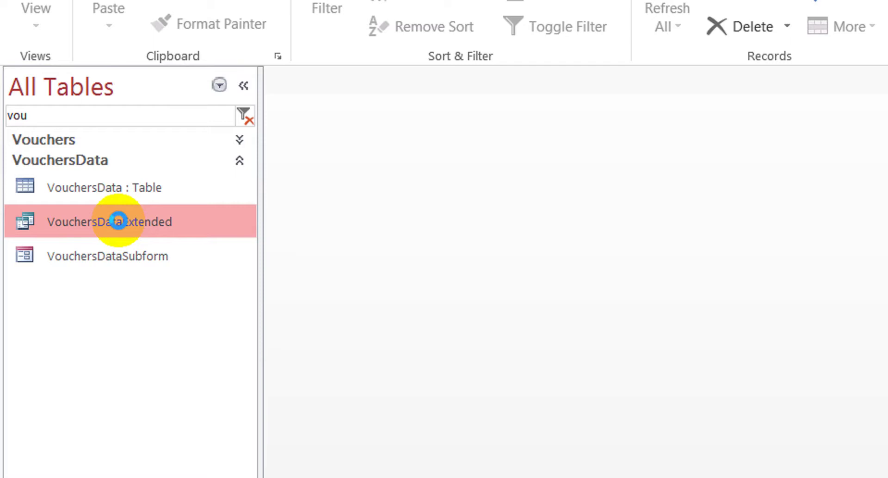
double_click(119, 220)
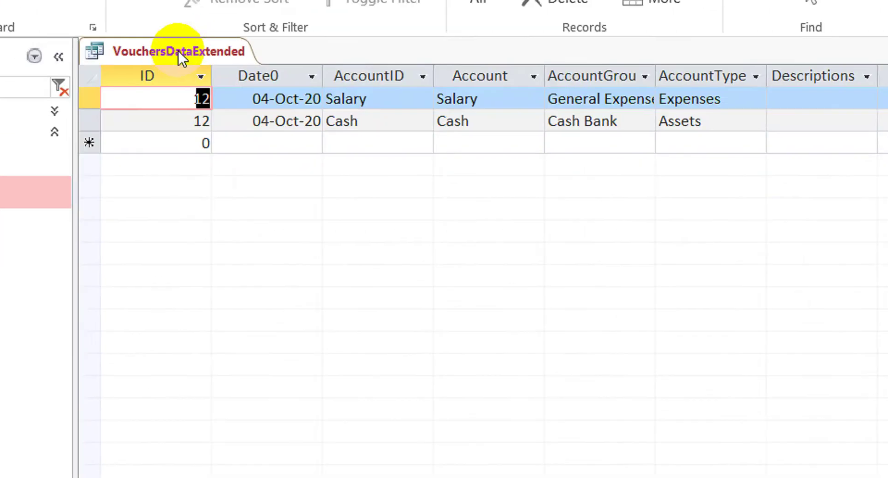
View the VouchersExtended query's VNO and MonthYear columns and close that query.
right_click(189, 115)
left_click(233, 152)
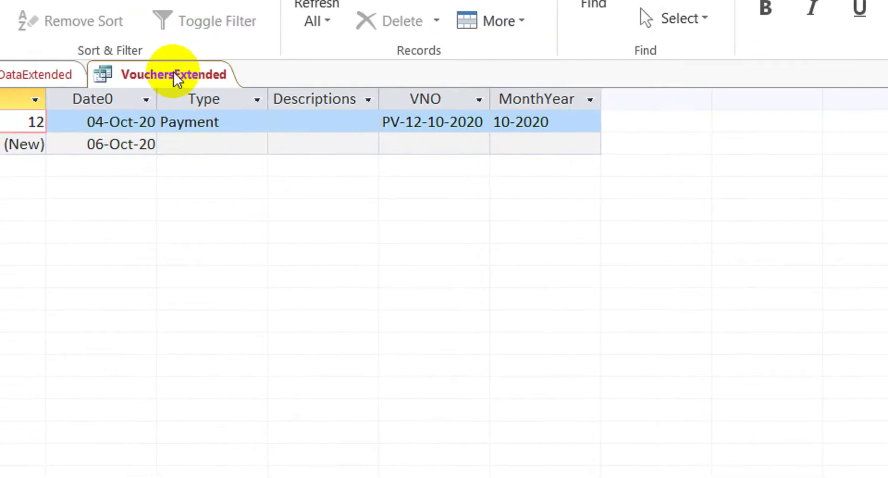
right_click(175, 79)
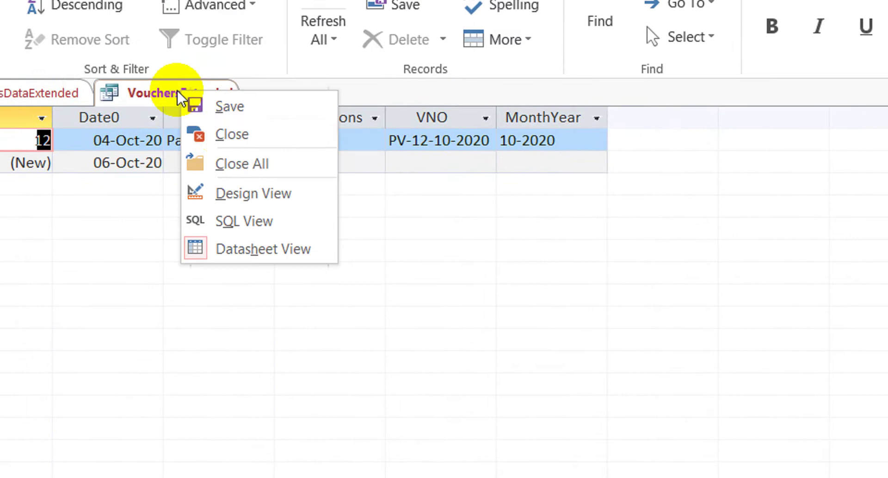
left_click(225, 134)
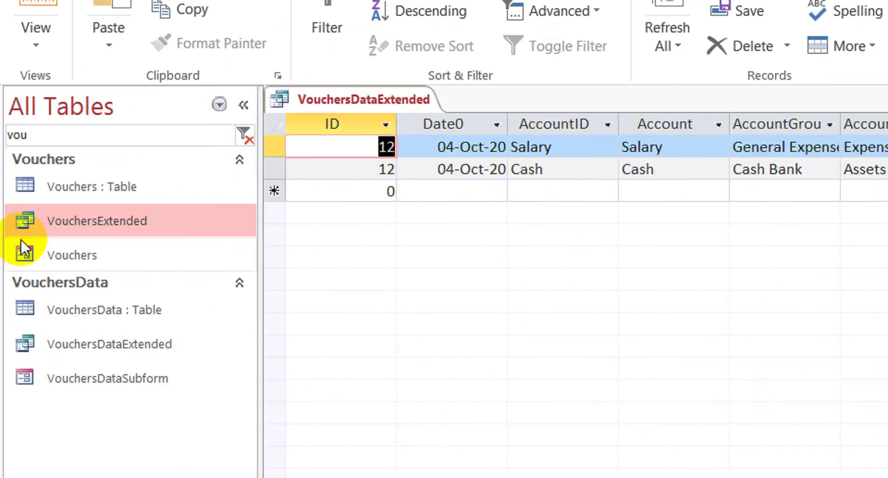
Open the Vouchers form and examine the Narration fields of the Salary and Cash lines.
left_click(82, 258)
double_click(82, 258)
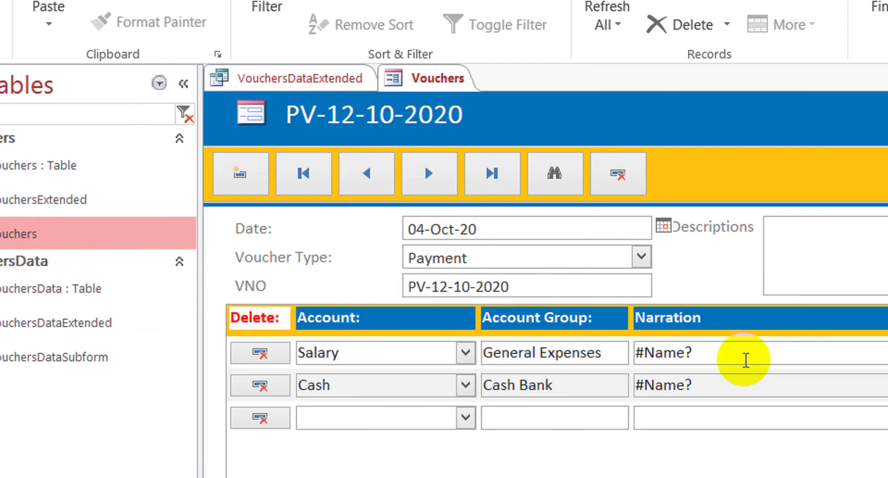
left_click(792, 366)
left_click(767, 388)
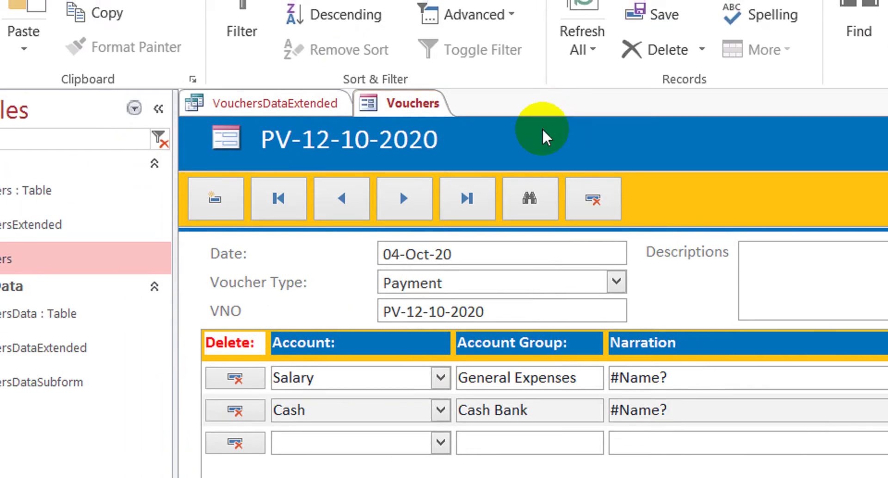
Bind the Narration text box in the Vouchers subform's Detail section to Descriptions and display the form with its data.
right_click(497, 94)
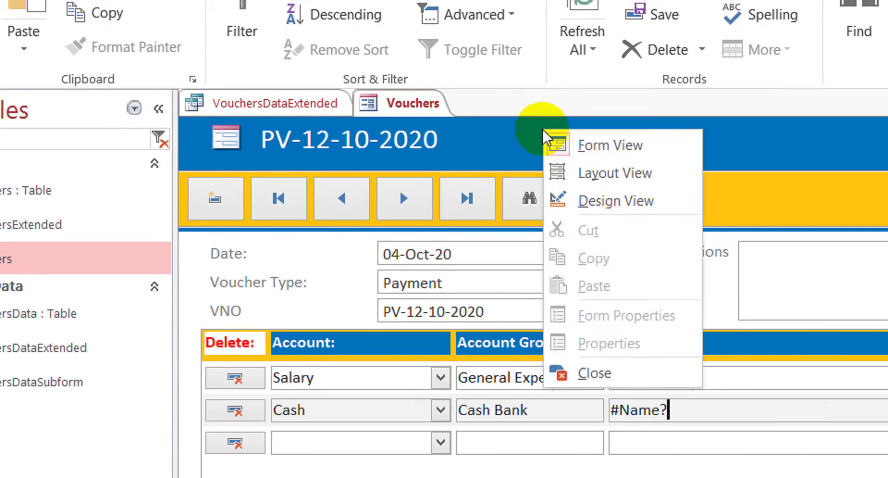
left_click(622, 202)
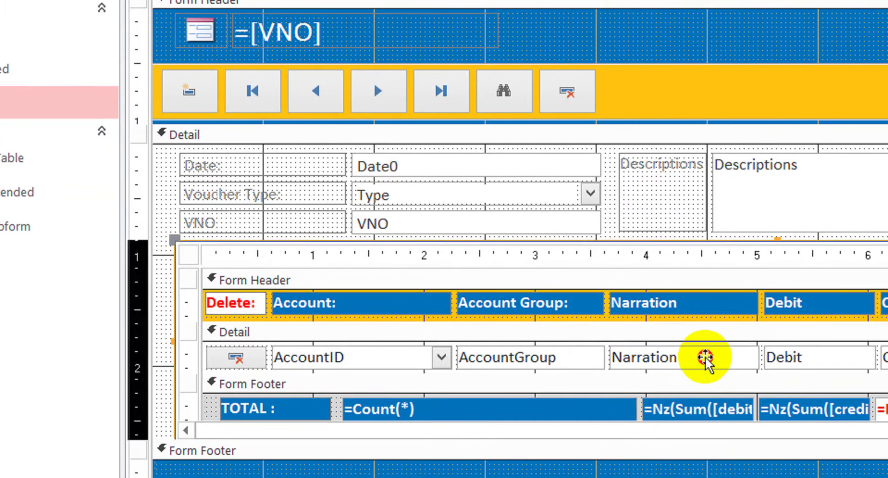
left_click(706, 357)
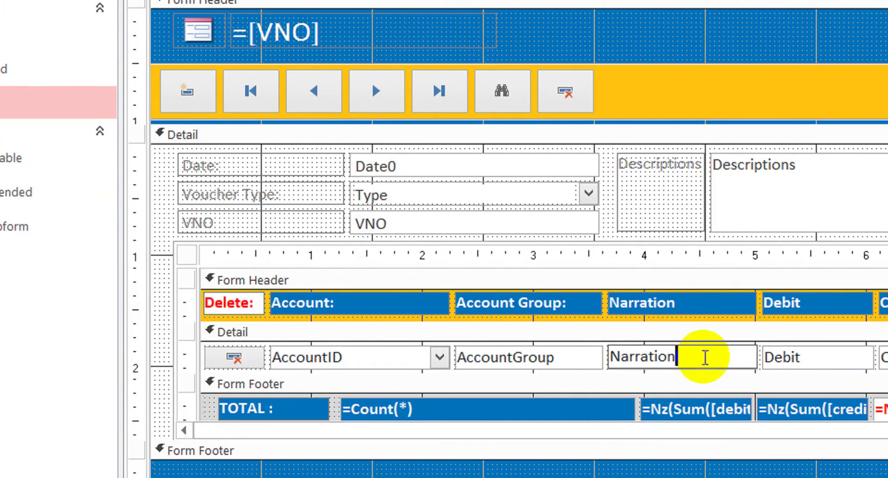
double_click(702, 357)
type("De")
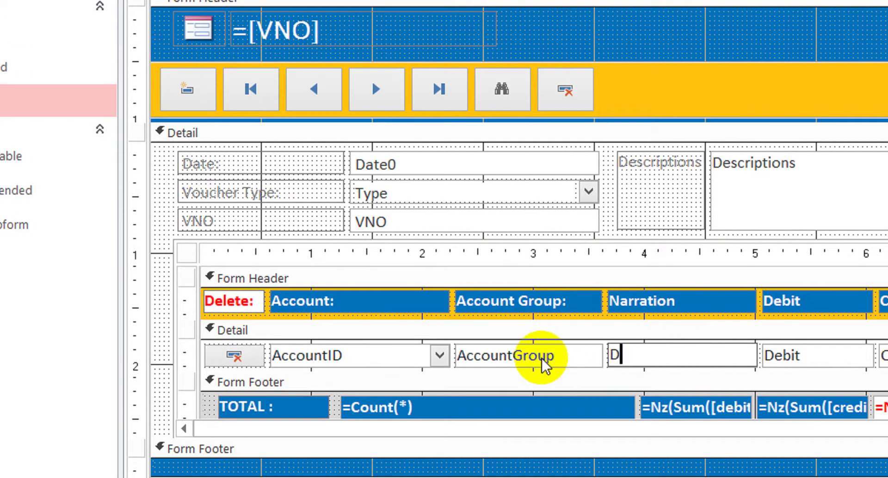
type("scriptions")
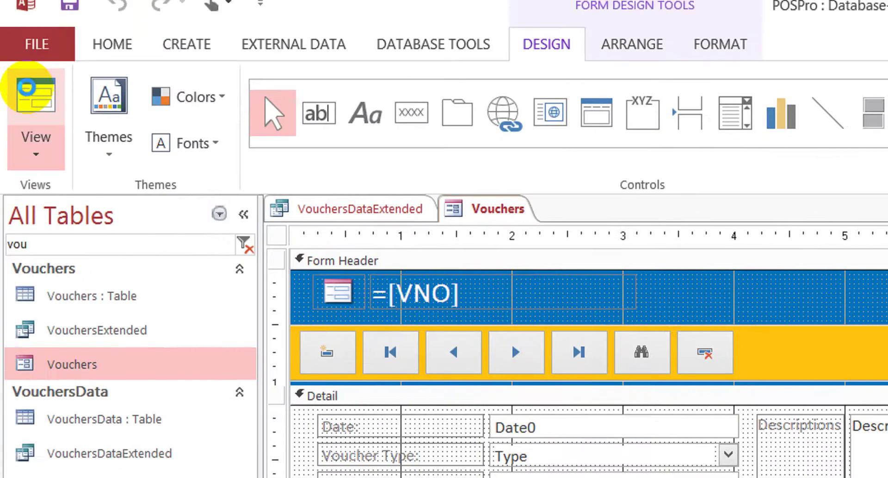
left_click(31, 59)
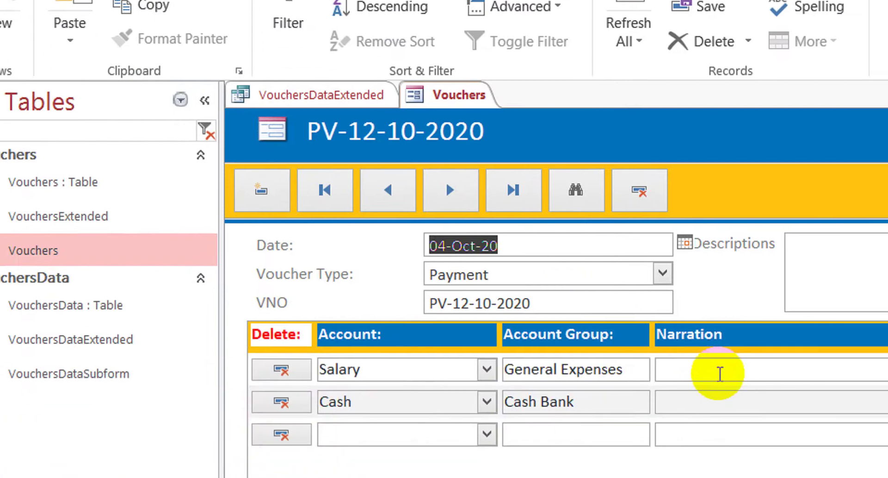
Check the Narration fields in the voucher lines and close the Vouchers form, saving the changes to vouchersDatasubform.
left_click(739, 403)
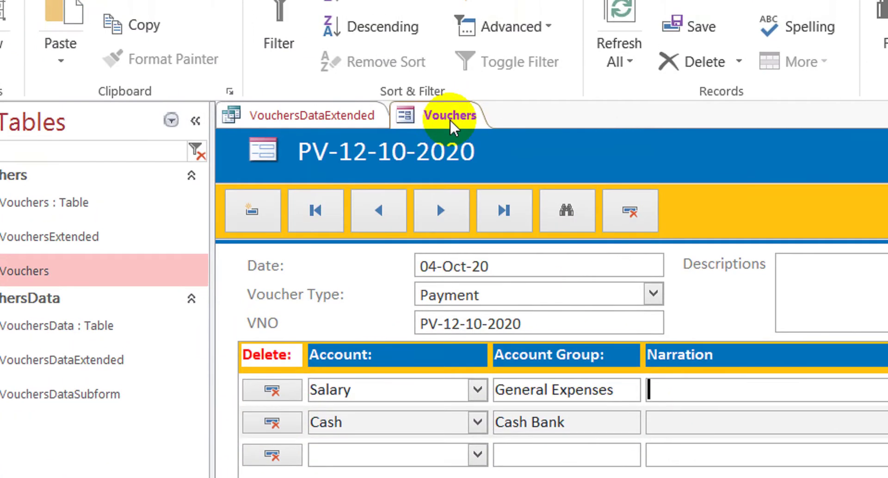
right_click(450, 95)
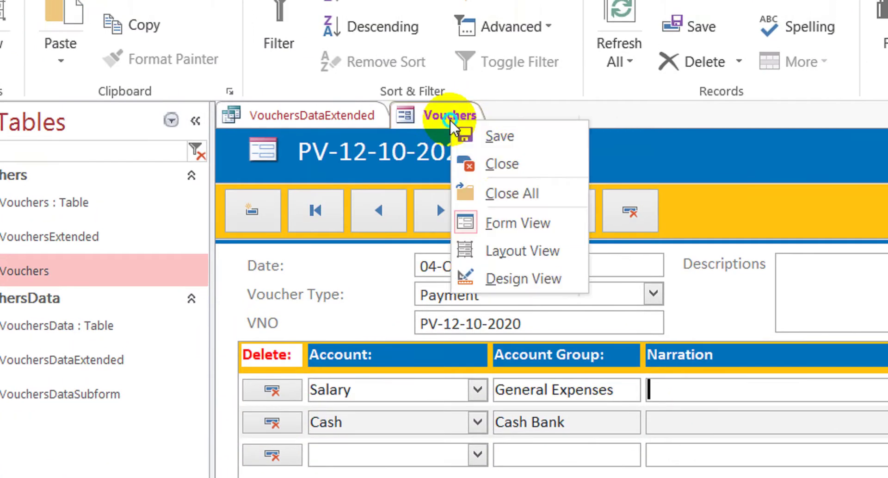
left_click(500, 165)
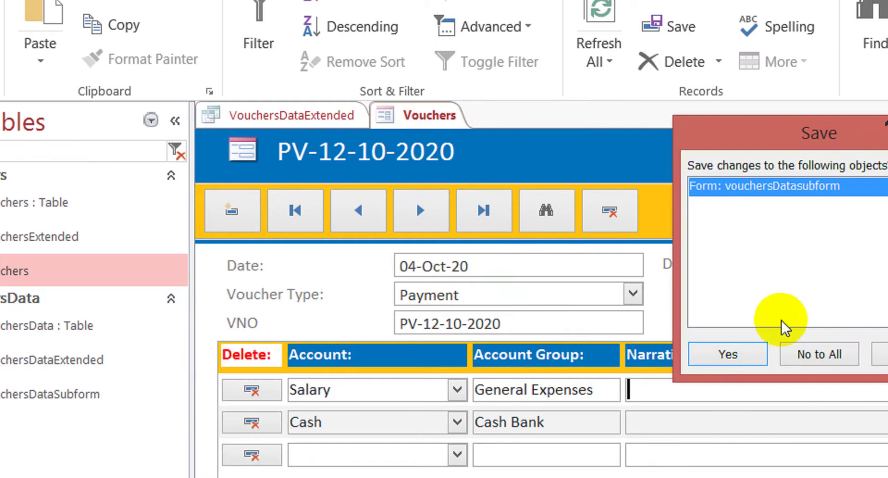
left_click(709, 360)
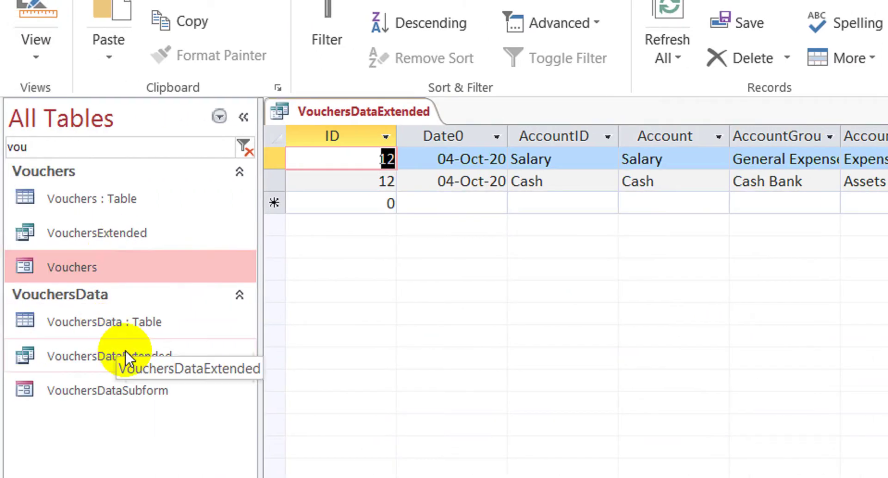
Show the design of the VouchersDataExtended query and close it, saving its design changes.
right_click(387, 118)
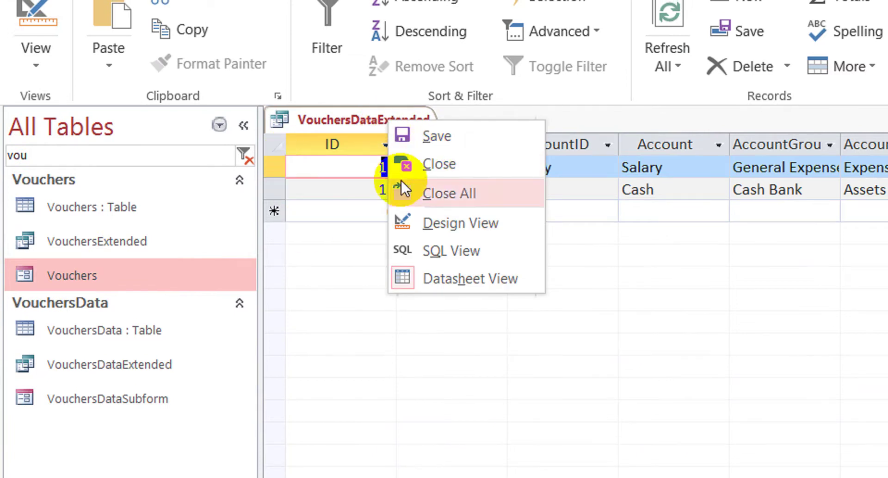
left_click(36, 18)
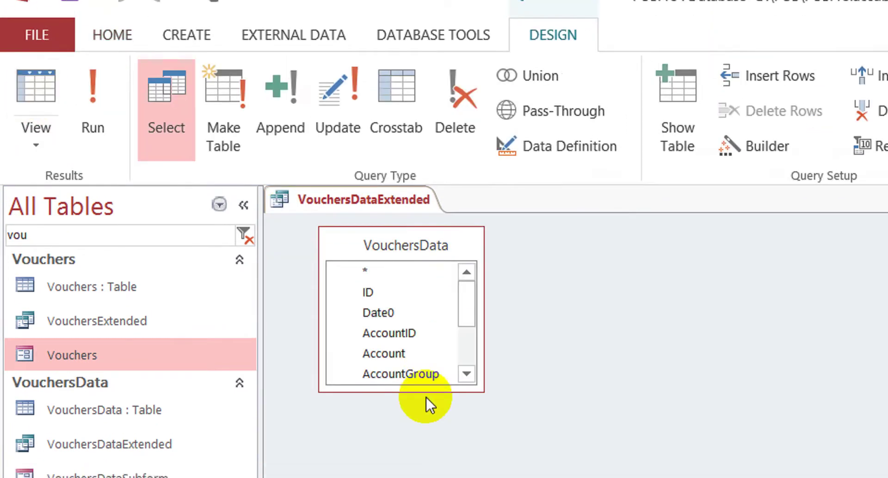
left_click(533, 477)
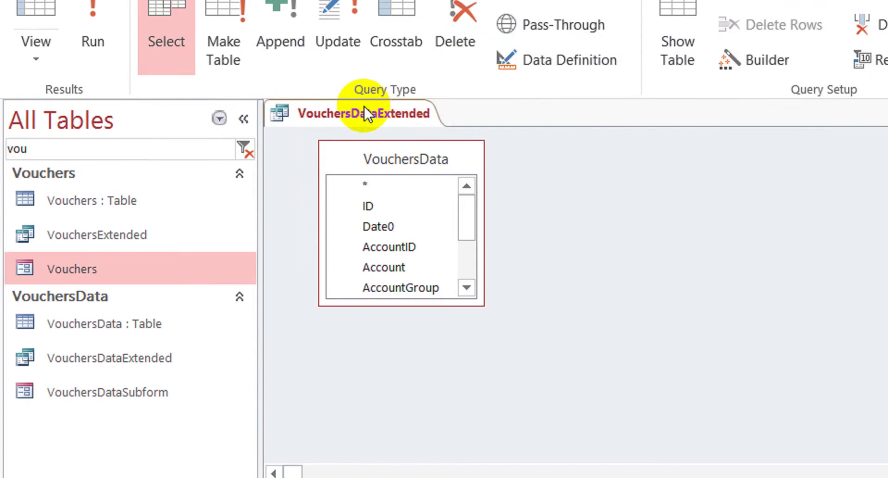
right_click(365, 111)
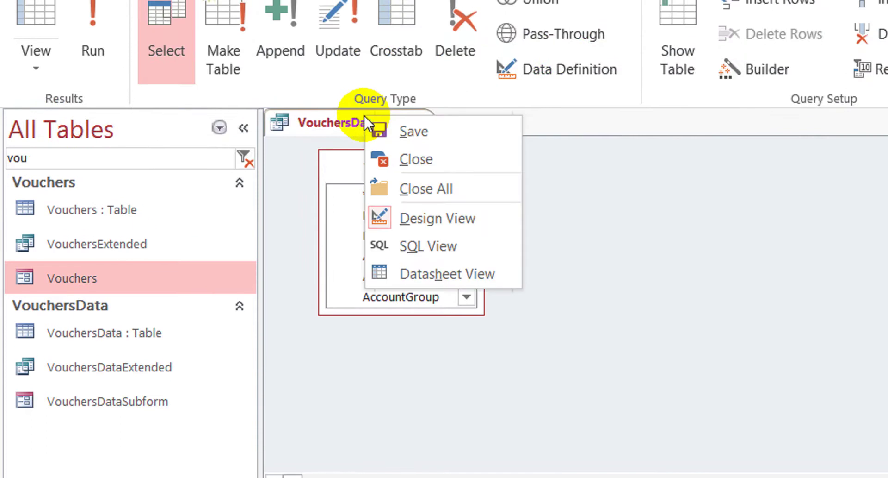
left_click(410, 168)
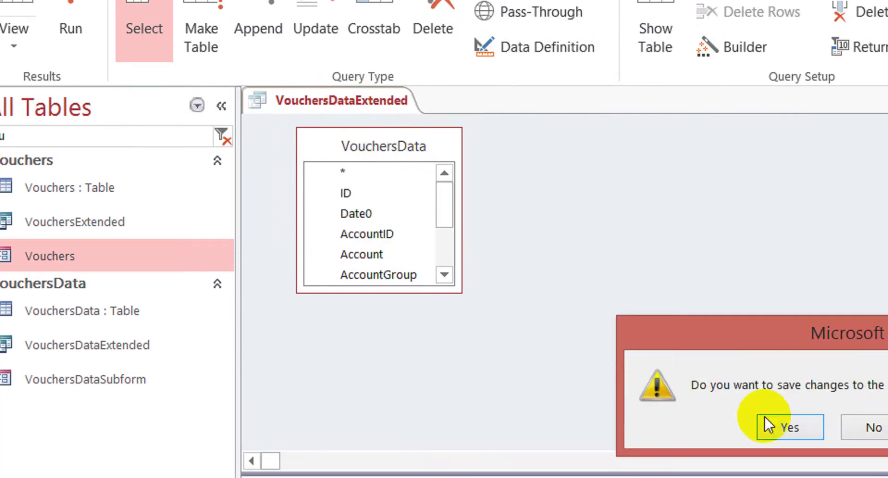
left_click(757, 401)
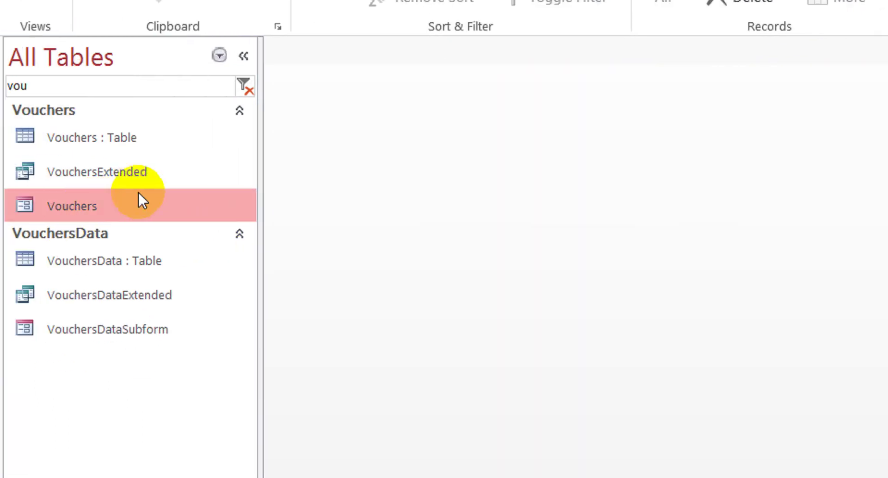
Add a Short Text field named VNO below Balance in the design of the VouchersData table.
left_click(100, 260)
right_click(101, 260)
left_click(173, 315)
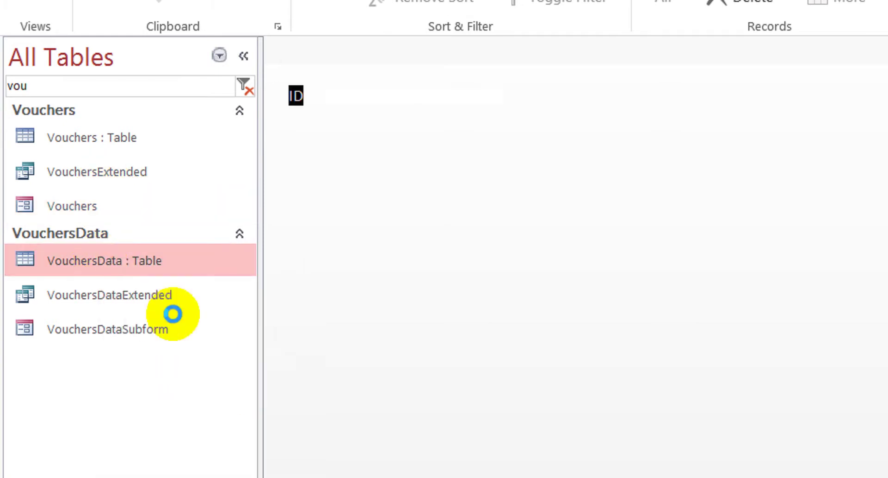
left_click(410, 292)
key("Down")
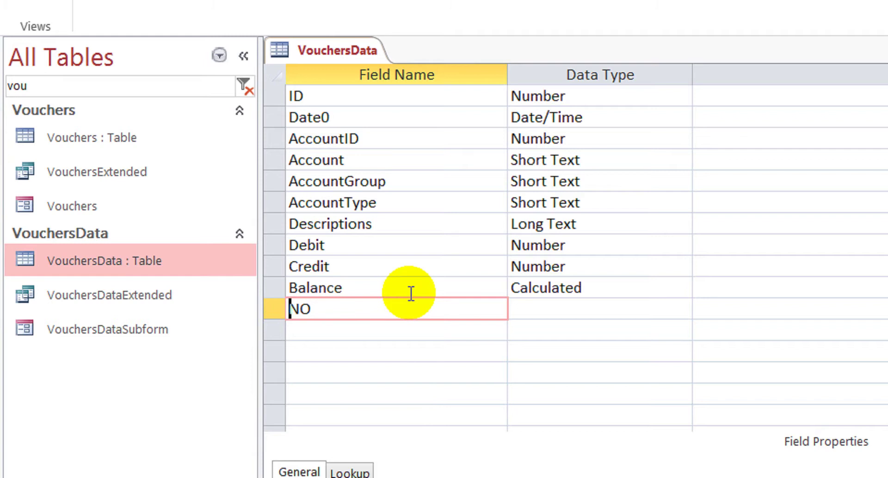
key("Down")
key("Up")
key("Tab")
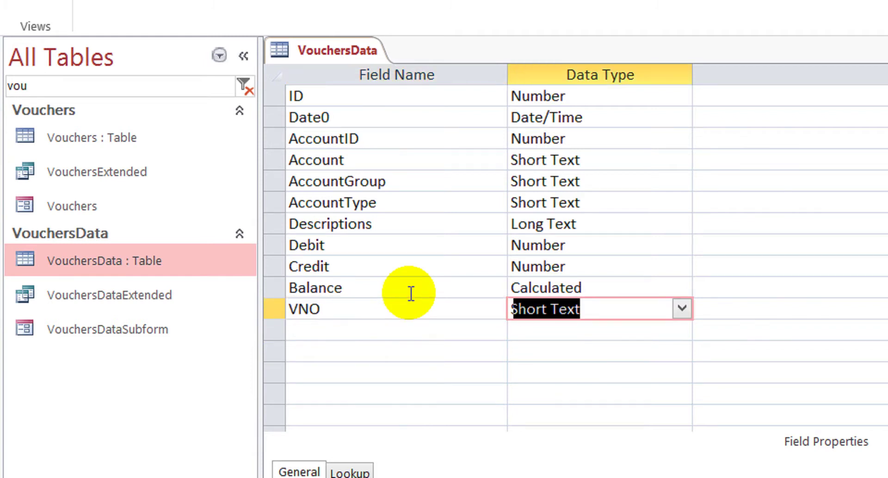
Close the VouchersData table and save its design changes.
right_click(341, 50)
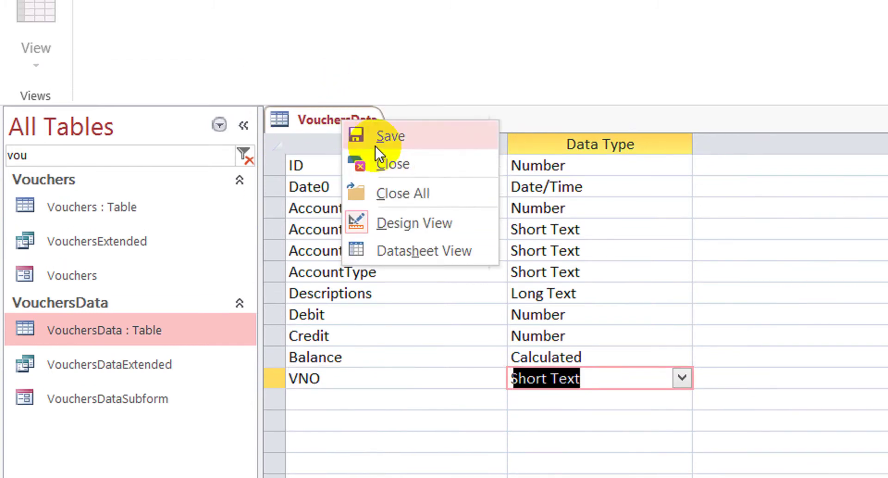
left_click(392, 157)
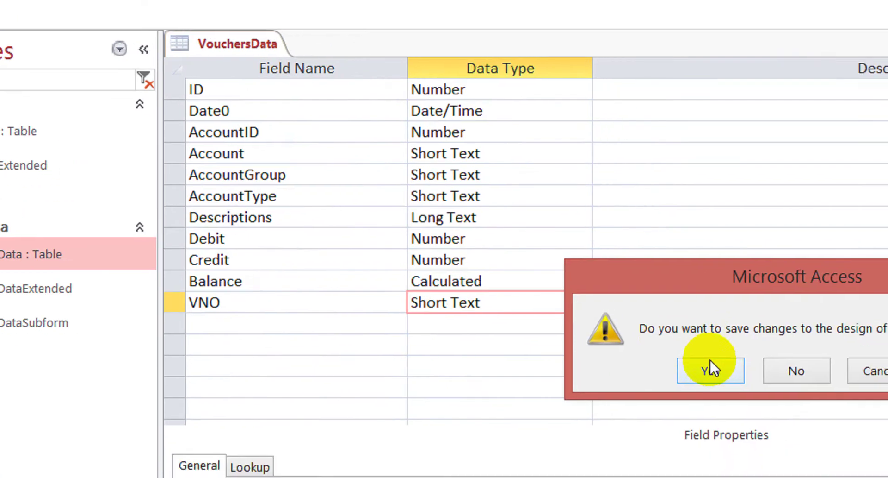
left_click(702, 359)
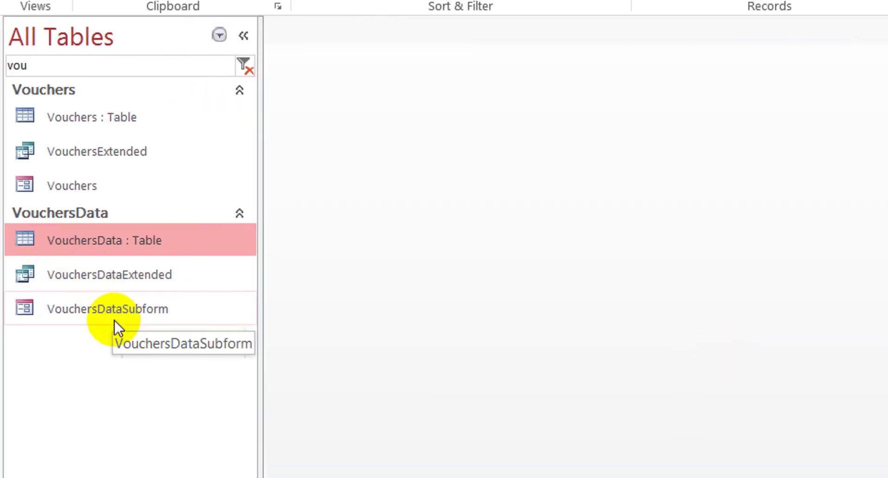
right_click(104, 185)
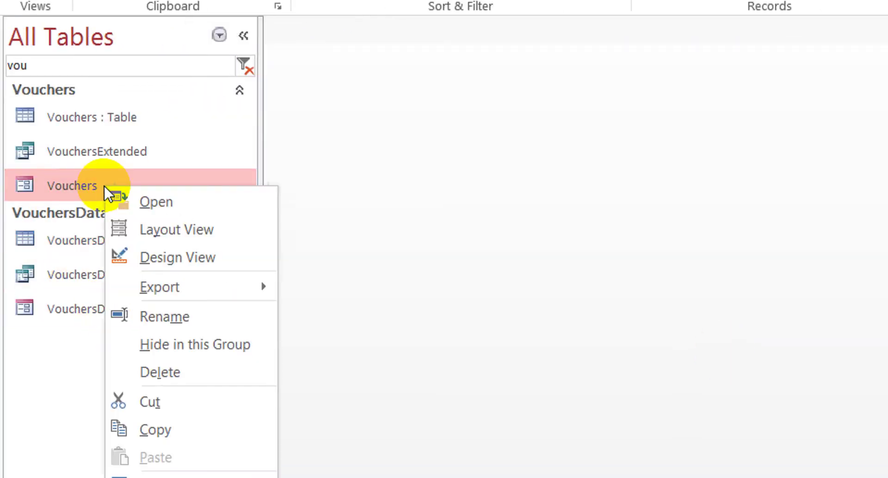
left_click(198, 253)
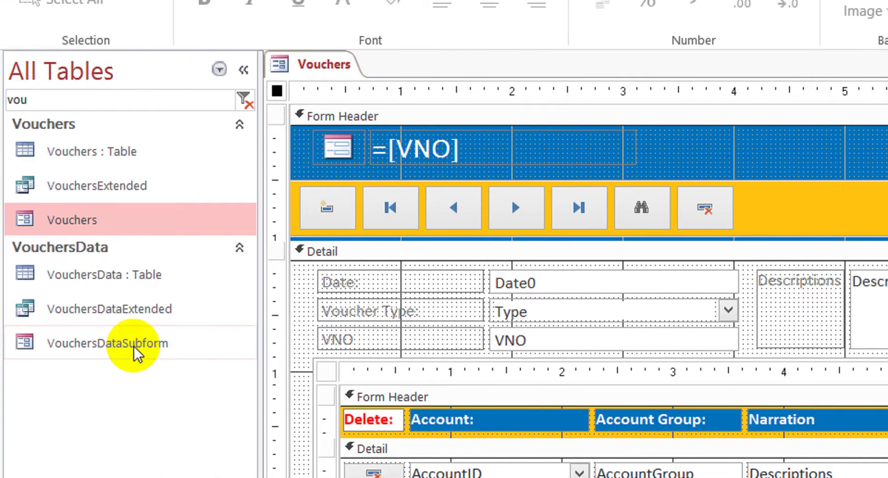
left_click(131, 353)
right_click(133, 354)
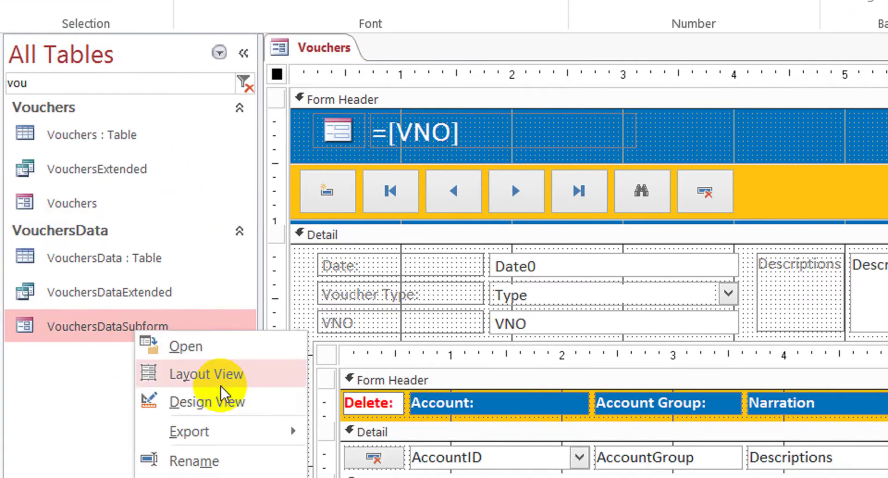
left_click(232, 424)
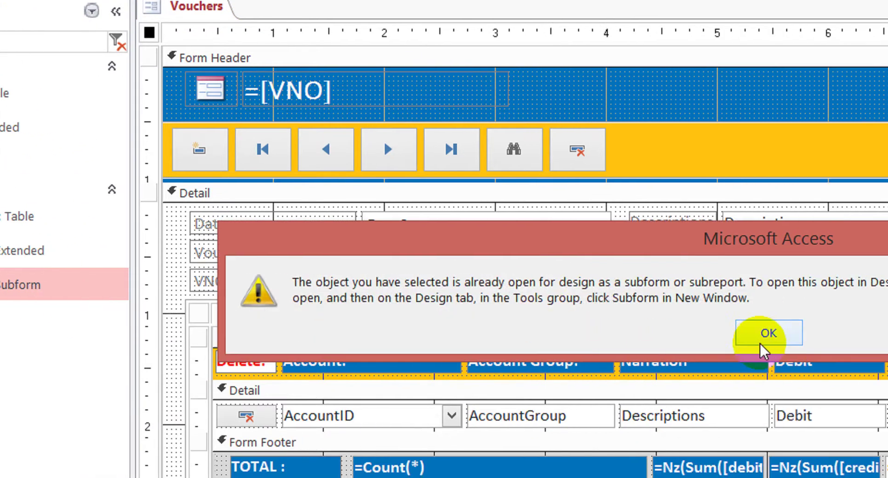
left_click(876, 332)
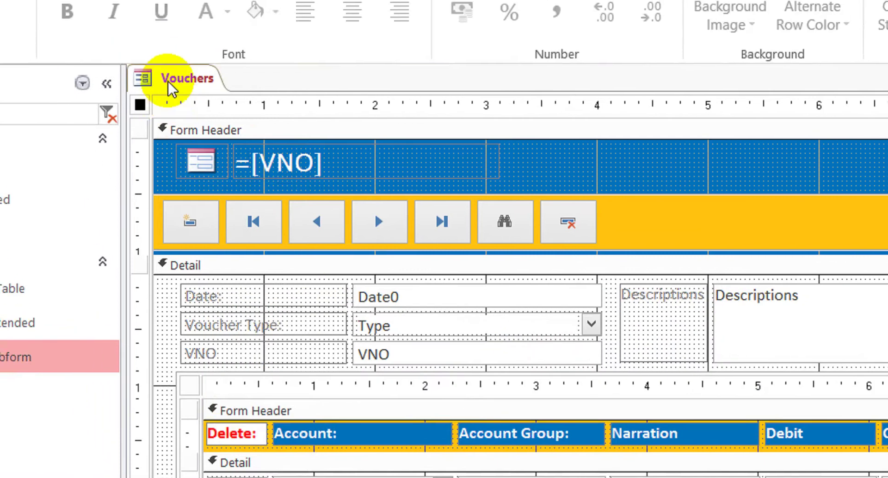
right_click(169, 85)
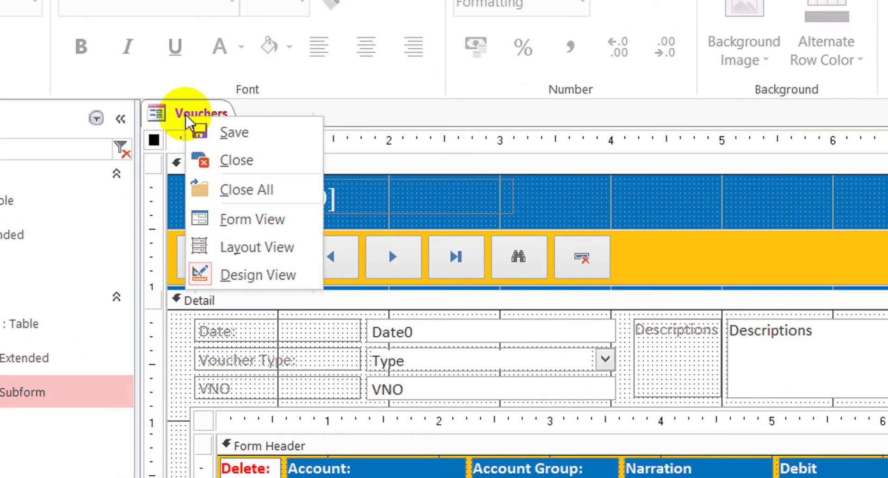
left_click(229, 132)
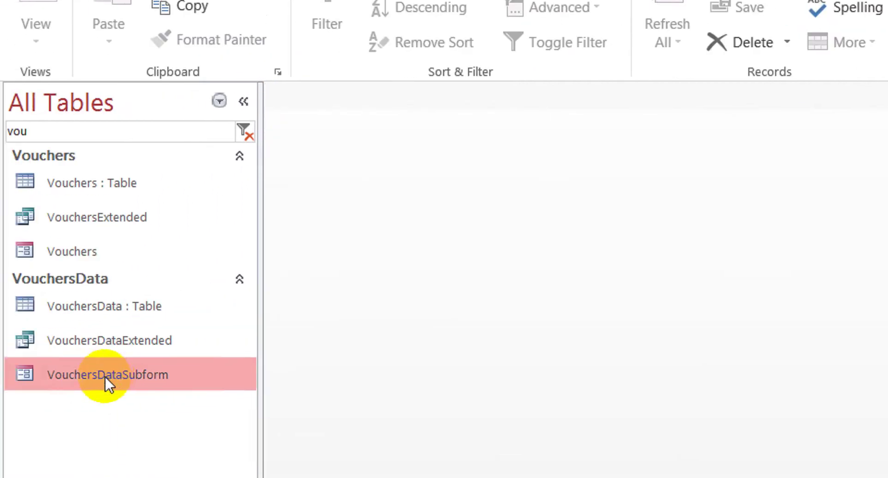
Open the VouchersDataSubform design, preview its voucher lines in Form View and return to Design View.
right_click(32, 398)
left_click(202, 394)
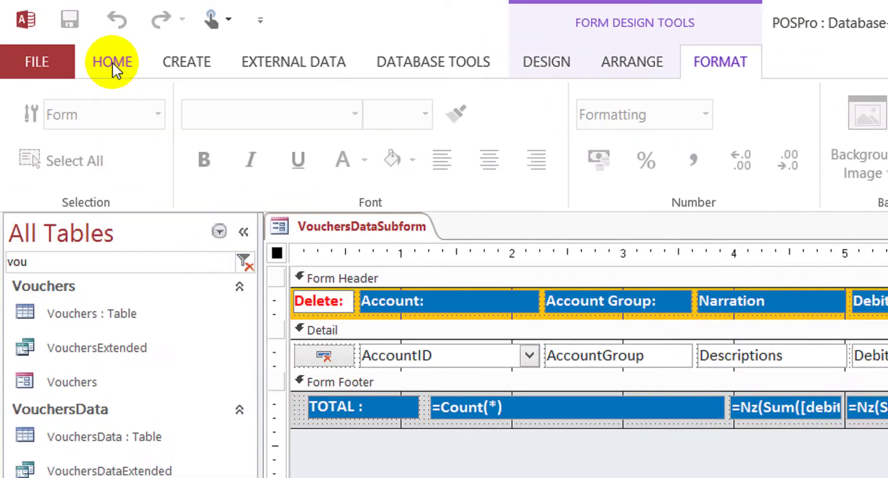
left_click(112, 62)
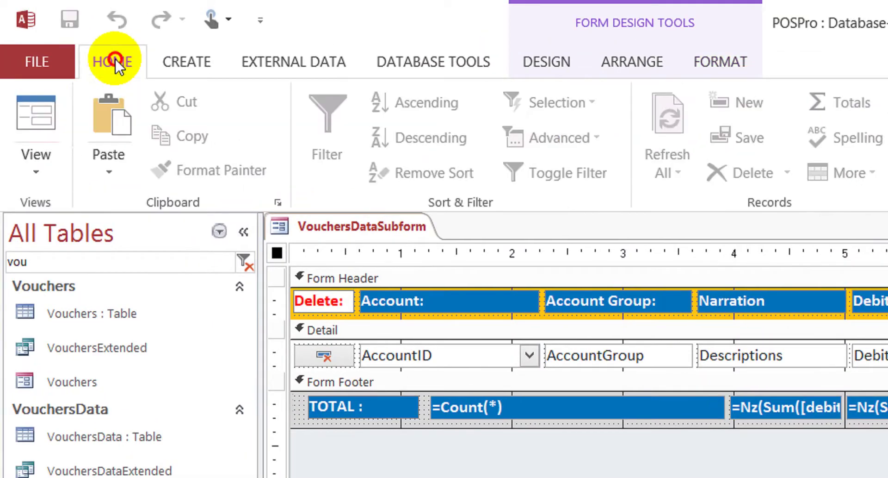
left_click(41, 93)
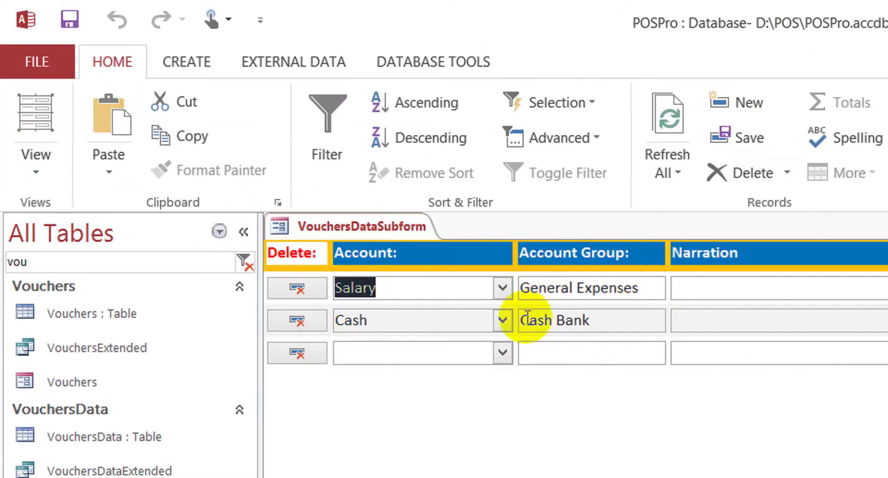
right_click(479, 383)
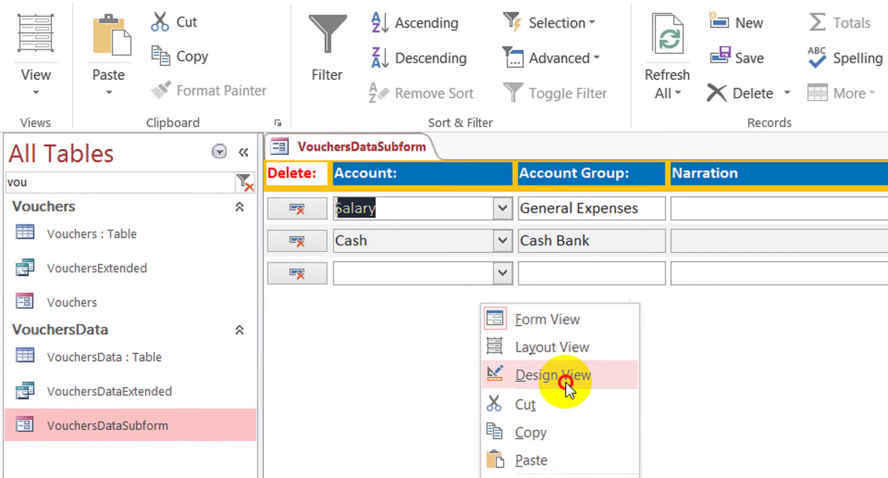
left_click(566, 439)
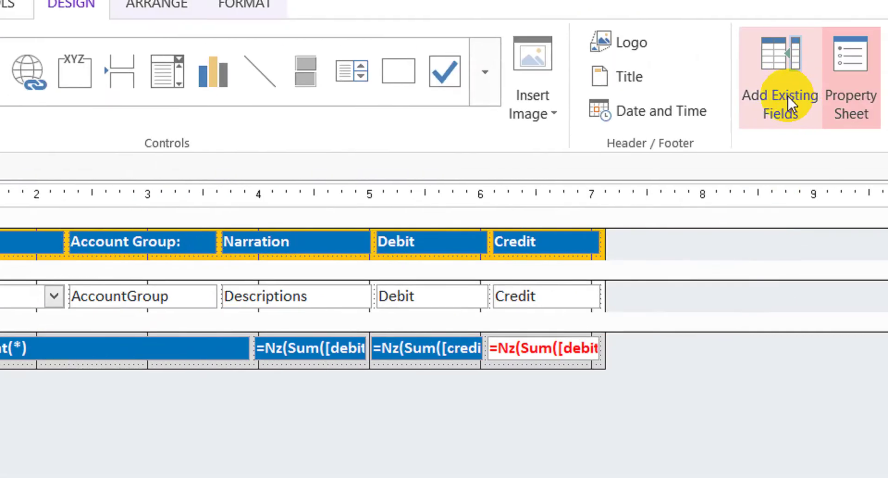
Add the existing VNO field to the subform's footer below the totals and delete its attached label.
left_click(740, 104)
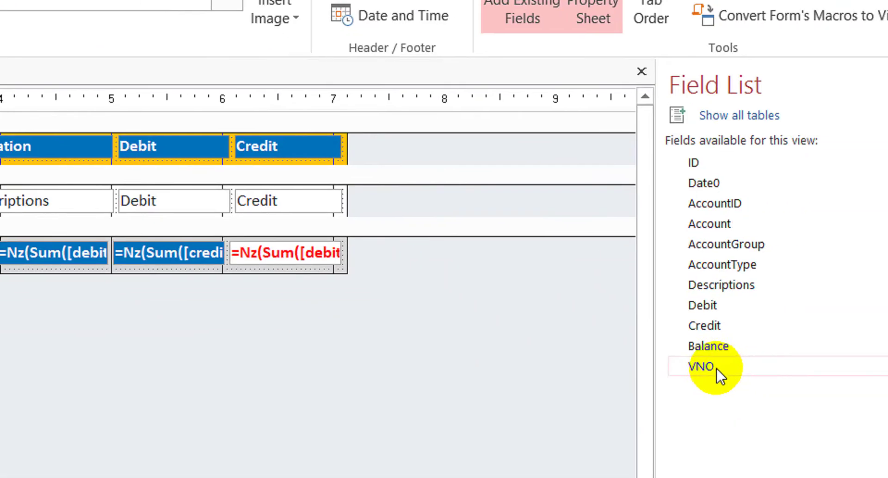
left_click_drag(758, 403, 103, 307)
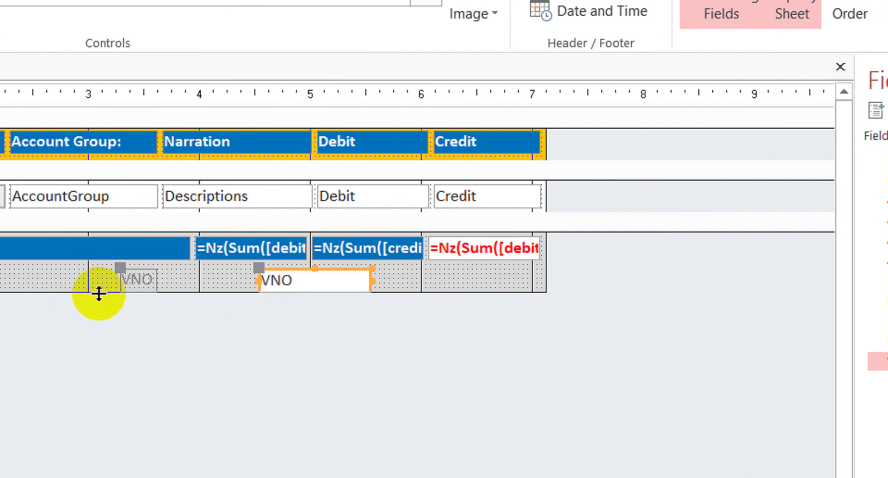
left_click(26, 282)
left_click(185, 281)
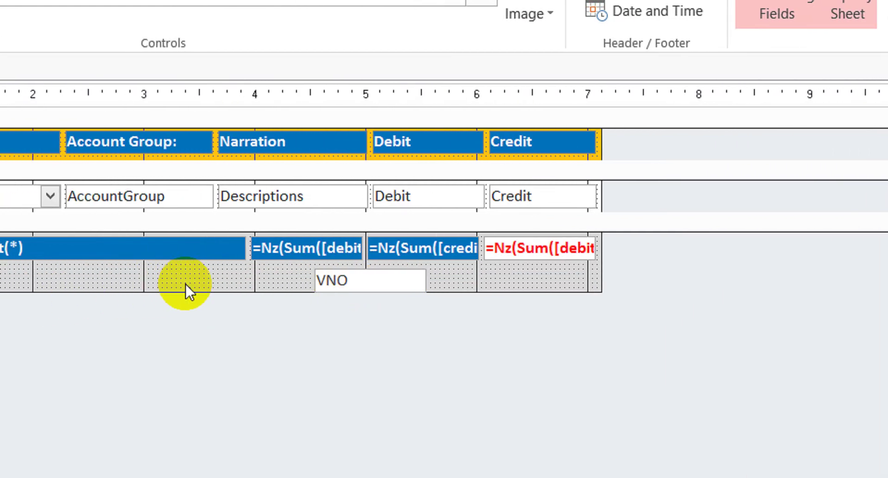
Hide the VNO text box in the subform's footer by setting Visible to No and Width to 0.
left_click_drag(473, 340, 331, 275)
right_click(328, 274)
mouse_move(407, 372)
left_click(699, 313)
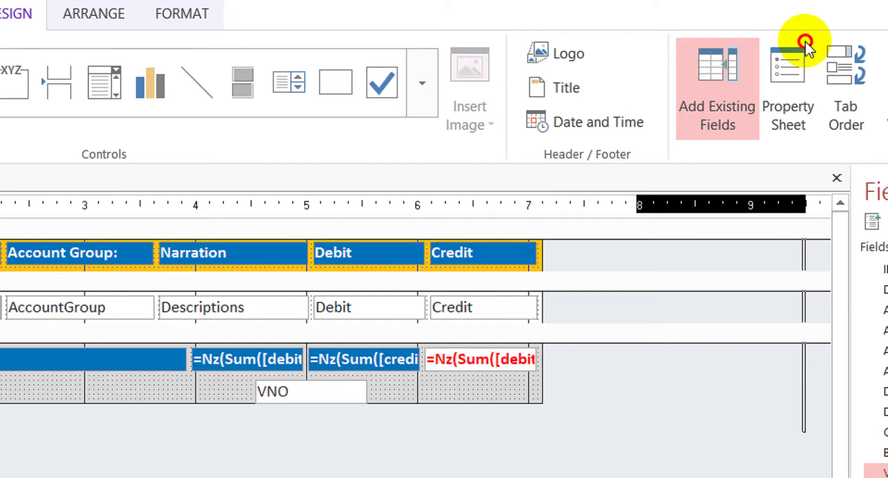
left_click(848, 5)
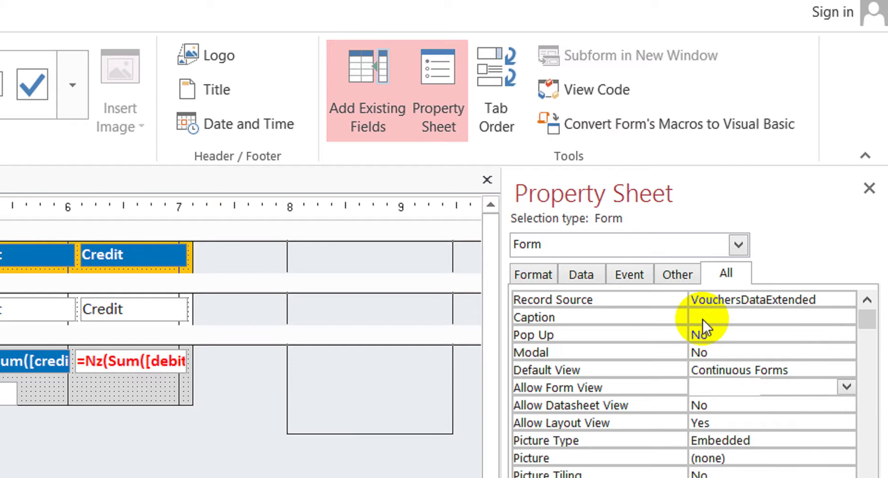
key("Return")
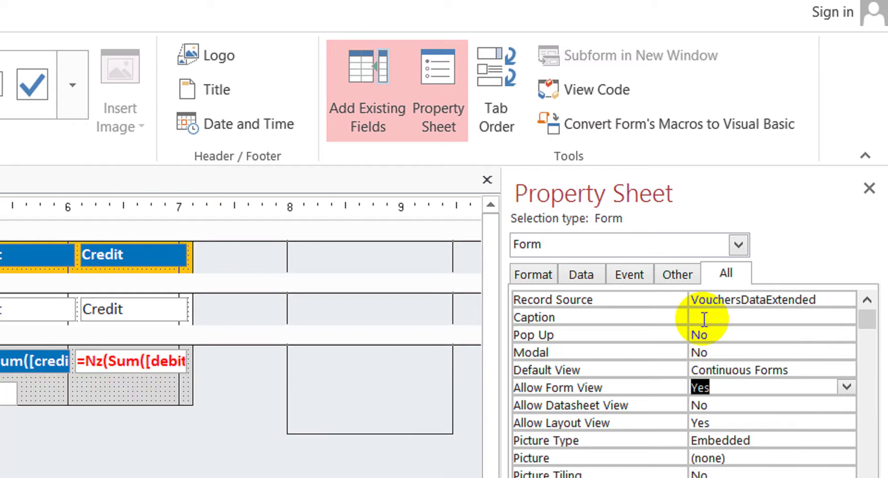
key("Up")
key("Up")
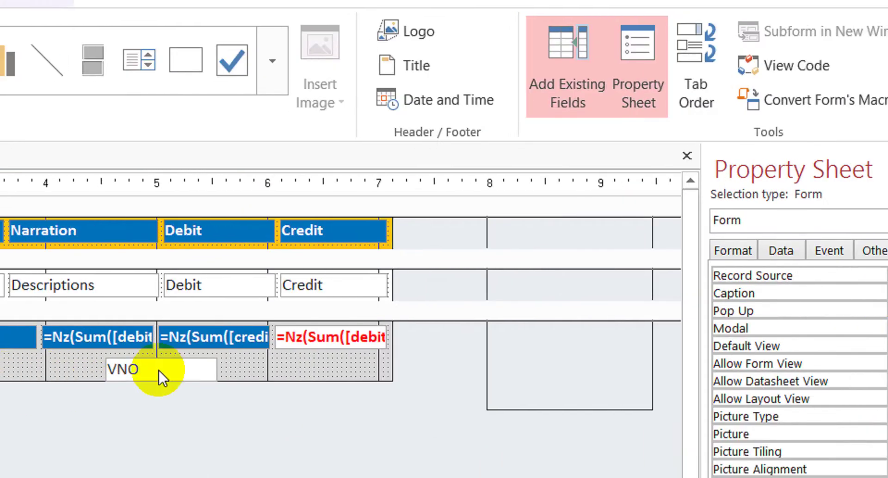
left_click(26, 379)
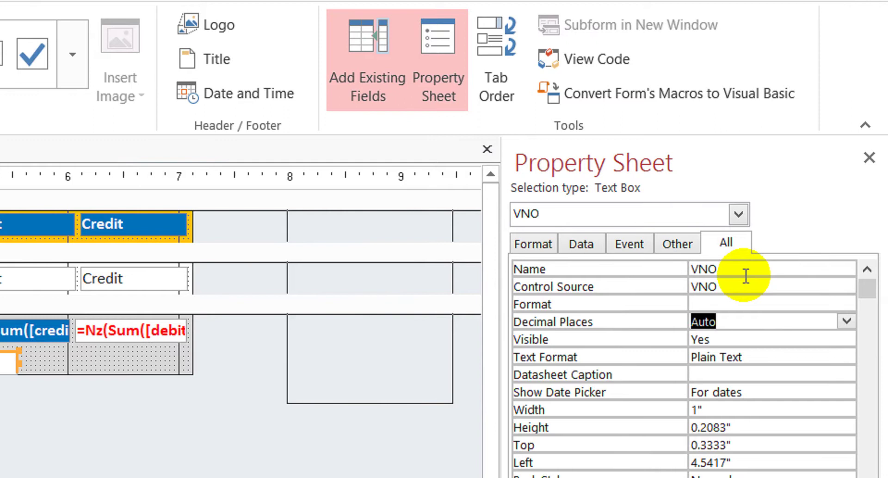
key("Down")
key("Down")
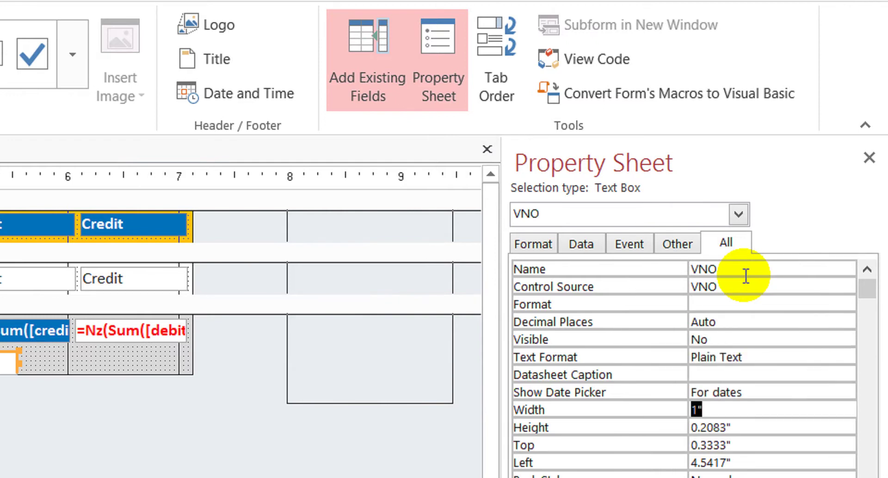
type("0")
key("Down")
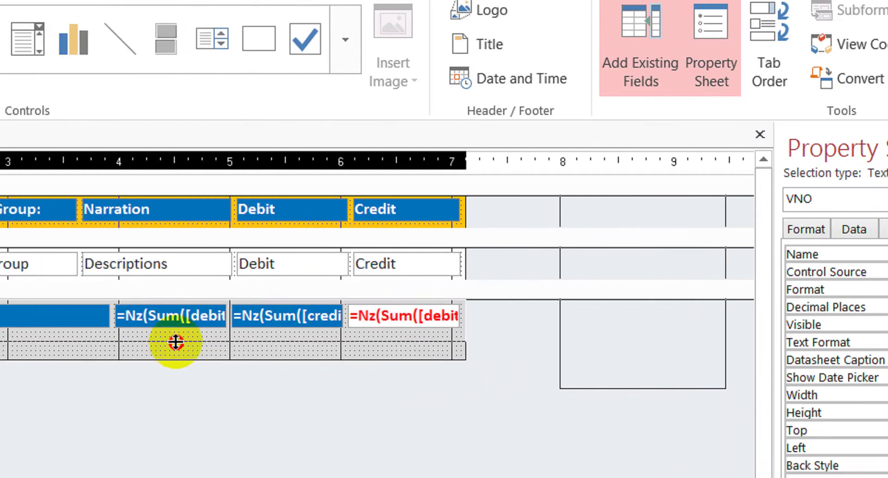
Shrink the form footer up to the totals row and close VouchersDataSubform.
left_click_drag(176, 342, 174, 336)
left_click(192, 382)
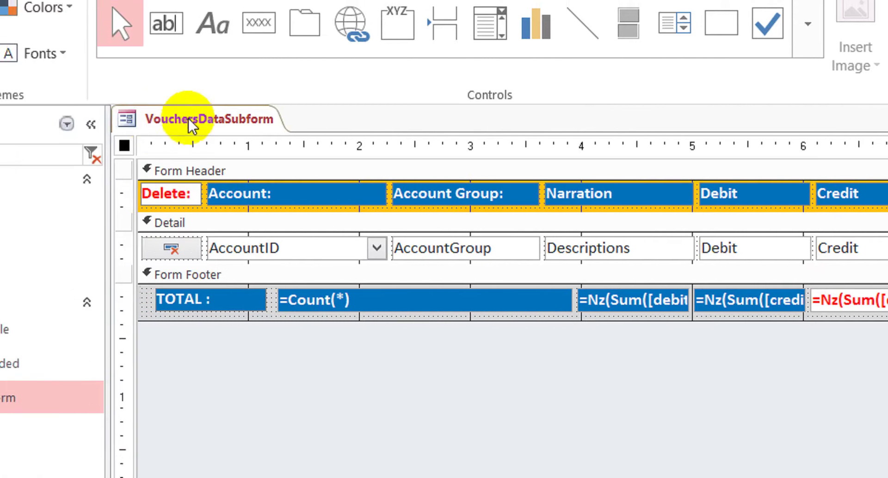
right_click(189, 119)
left_click(250, 160)
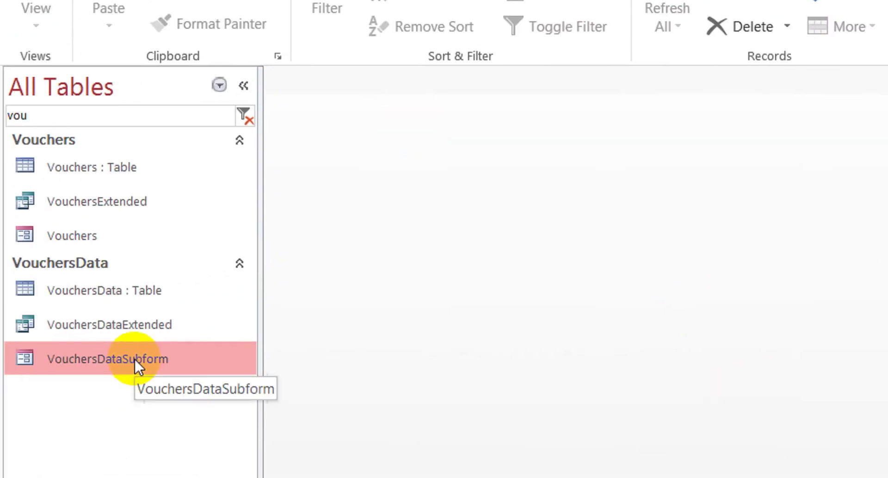
Check the VouchersDataSubform layout in Design View and close the form.
right_click(134, 360)
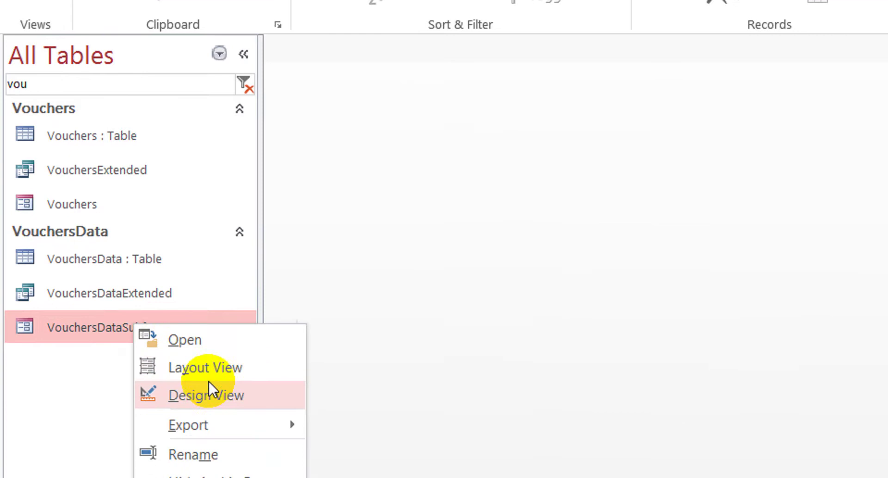
left_click(219, 426)
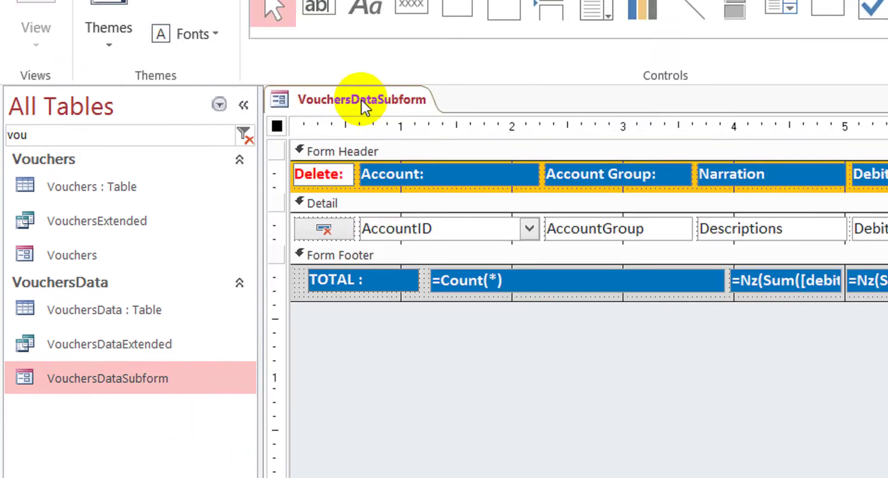
right_click(361, 100)
left_click(414, 133)
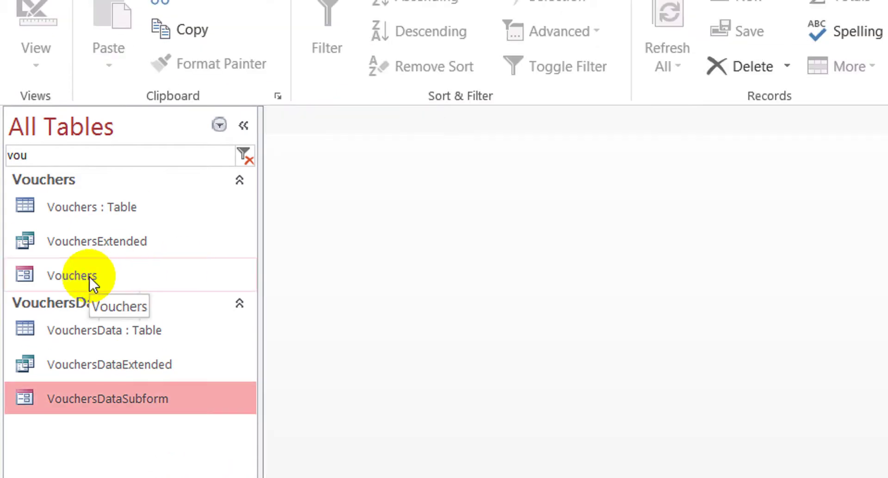
Open the Vouchers form in Design View and show the data properties of its vouchersDatasubform control.
left_click(90, 276)
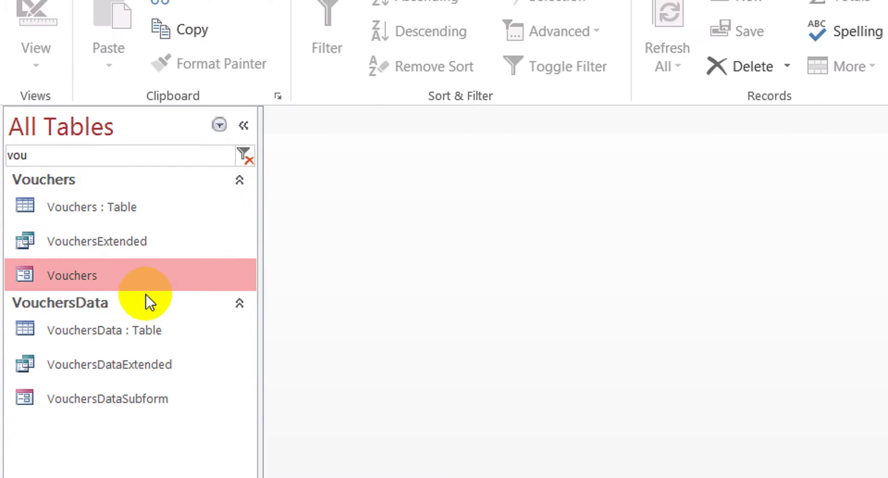
right_click(102, 273)
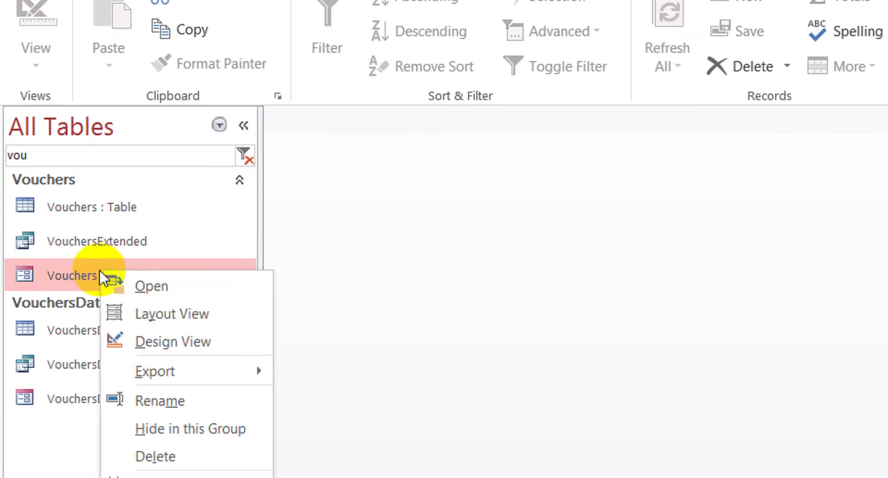
left_click(176, 340)
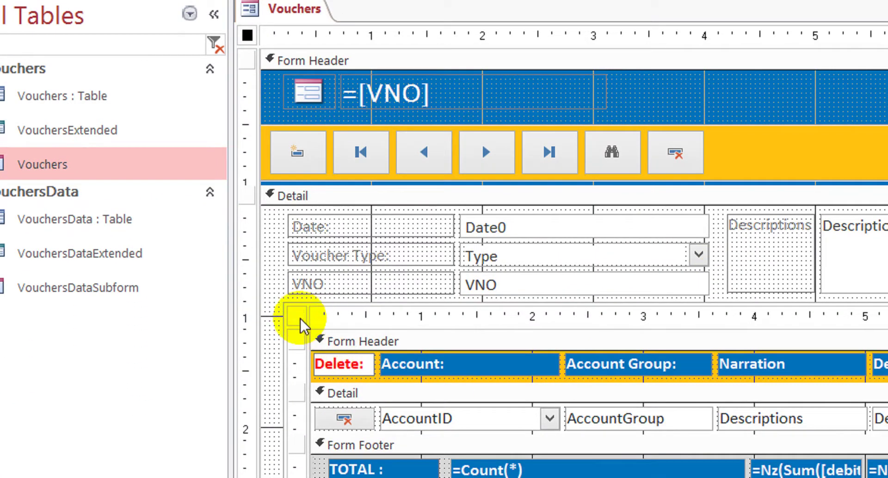
left_click(301, 323)
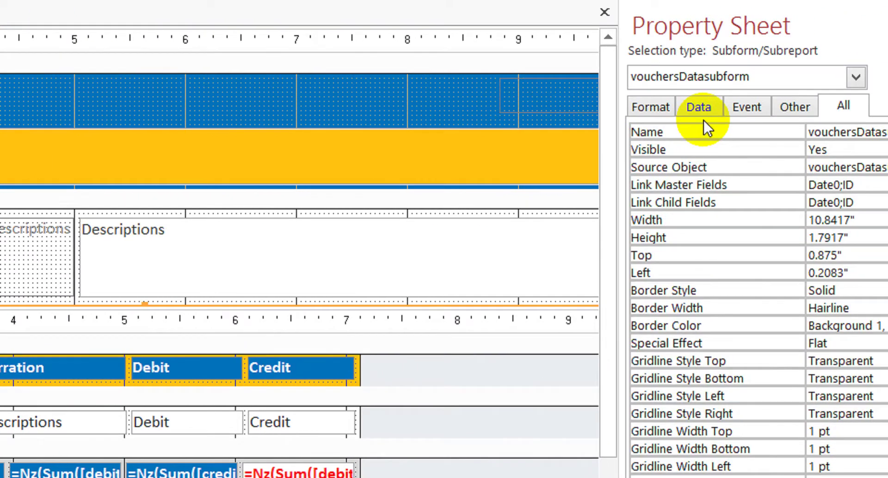
left_click(760, 103)
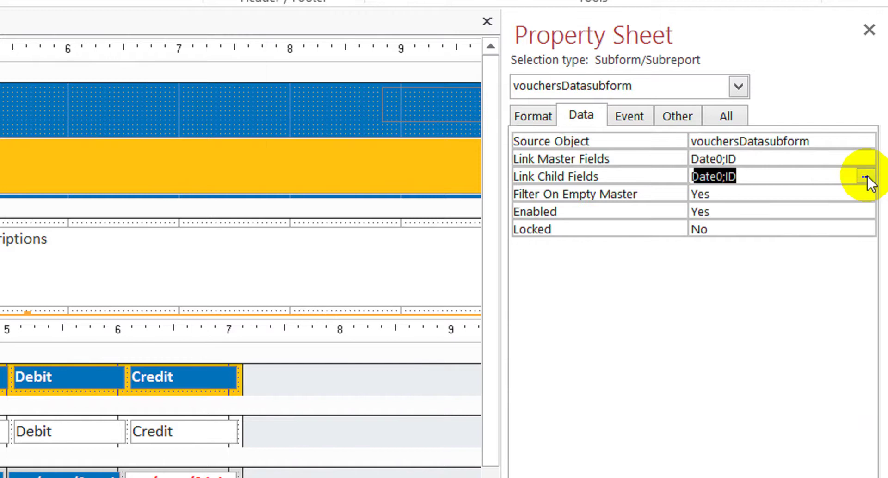
Add VNO as a third linked master and child field of the vouchersDatasubform control, alongside Date0 and ID.
left_click(865, 177)
left_click(186, 176)
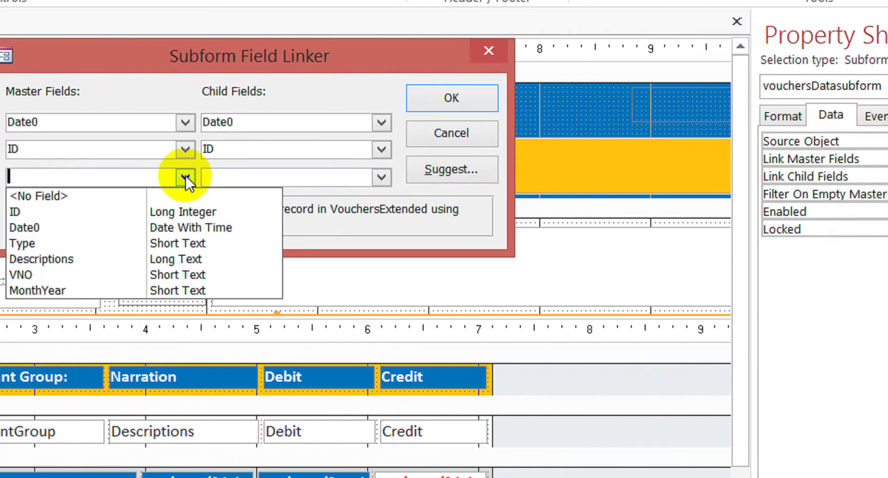
left_click(120, 275)
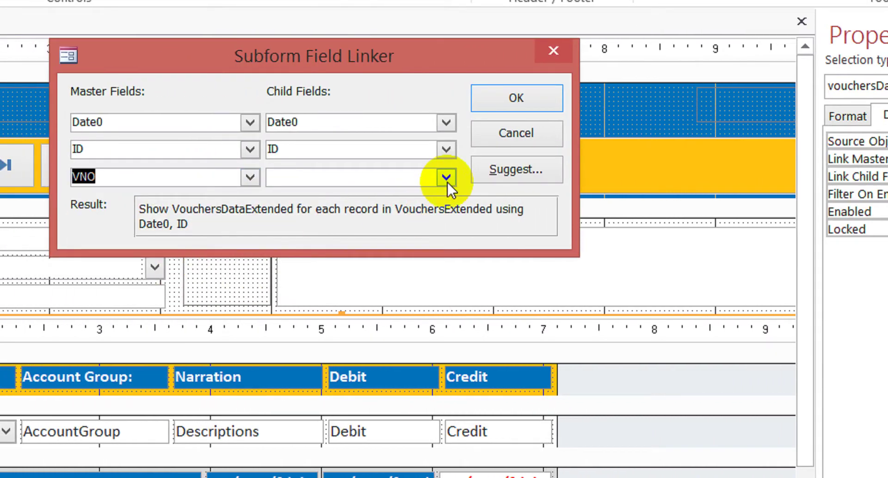
left_click(446, 177)
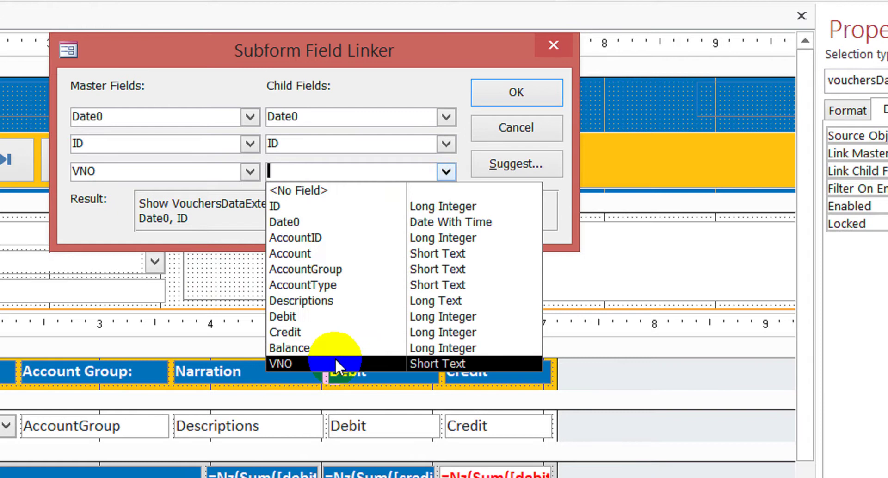
left_click(336, 362)
left_click(498, 94)
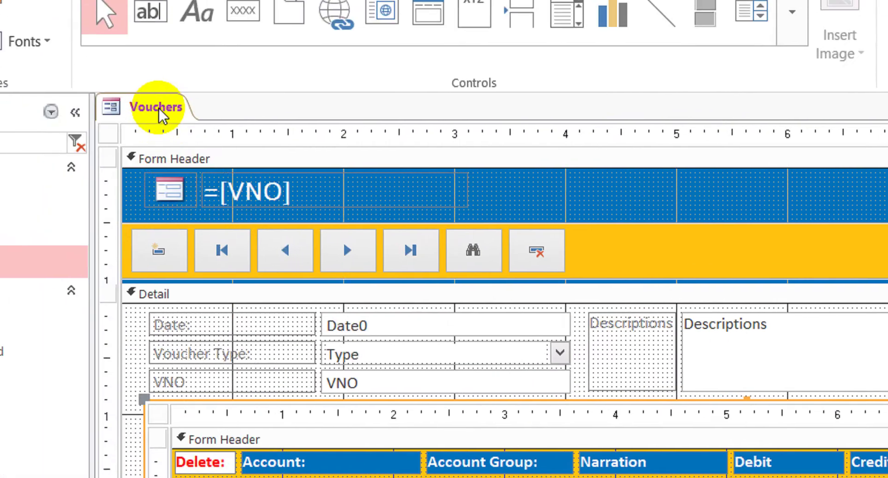
Close the Vouchers form and save its design changes.
right_click(179, 116)
left_click(231, 163)
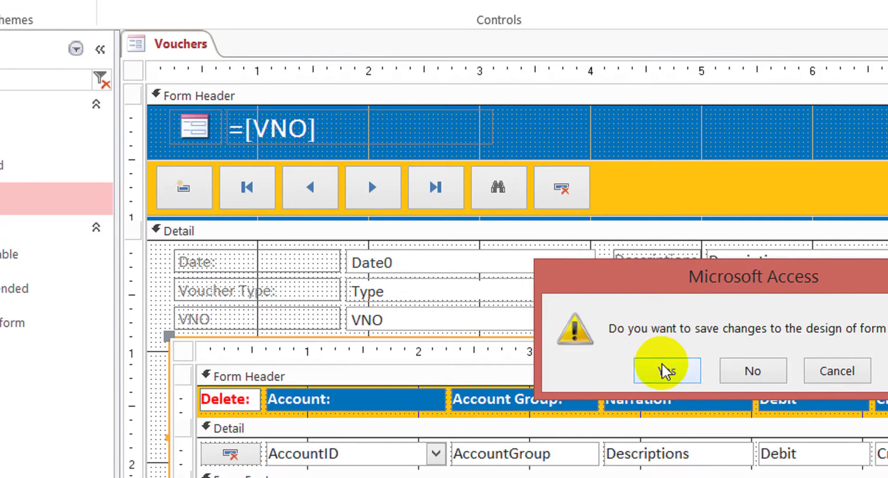
left_click(669, 396)
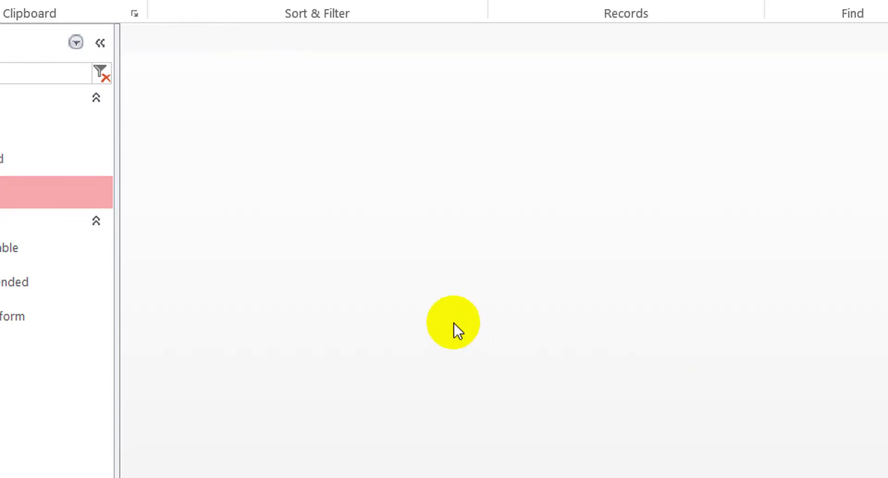
Create a new query in Design View without adding any tables and make it a Union query.
left_click(0, 68)
type("you")
left_click_drag(0, 69, 0, 70)
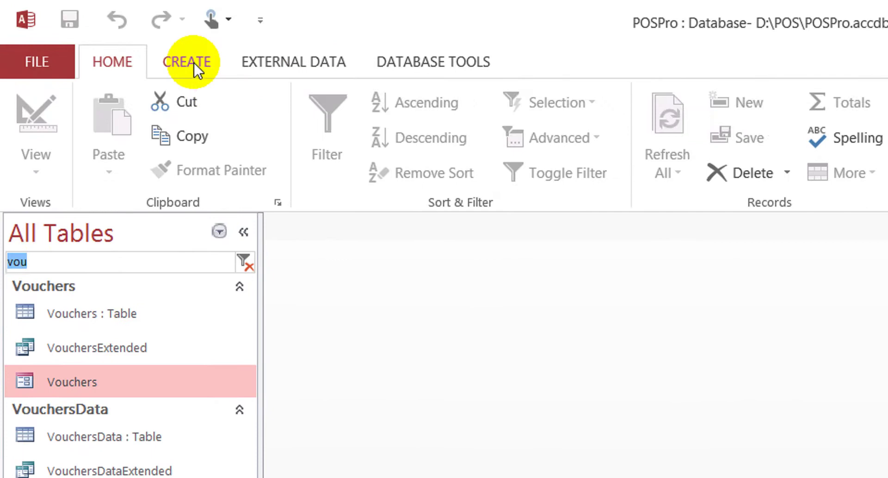
left_click(194, 62)
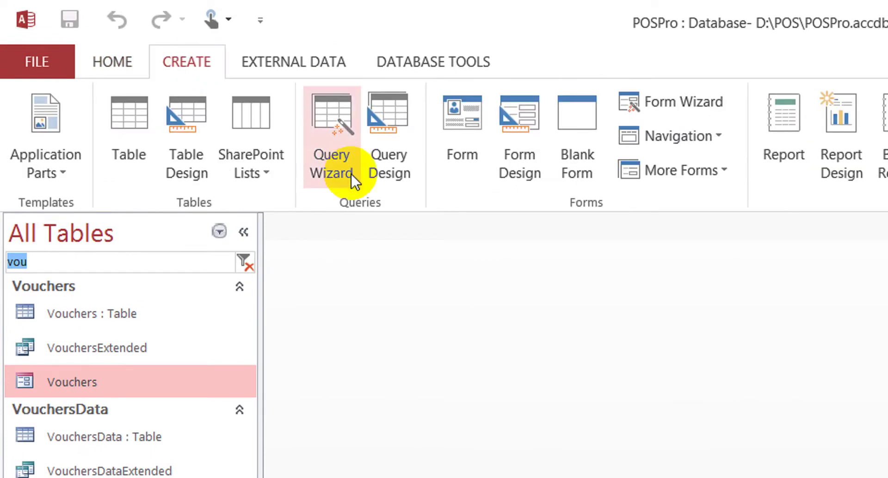
left_click(402, 140)
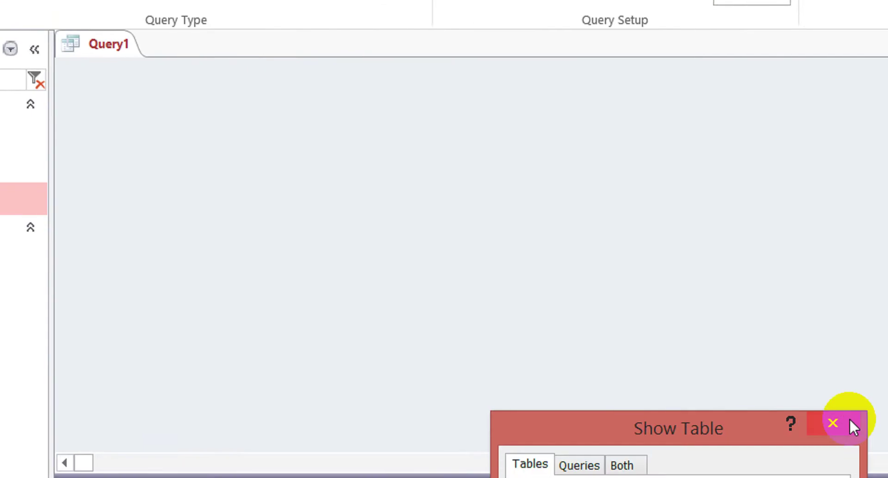
left_click(851, 423)
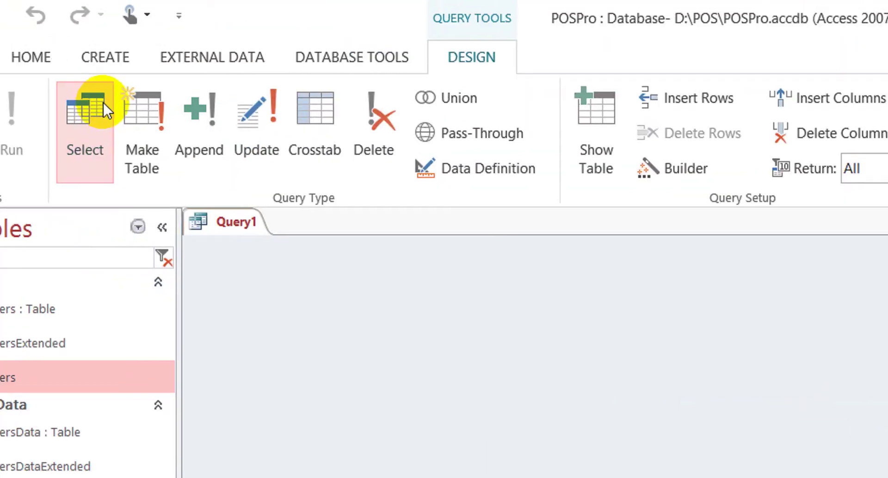
left_click(464, 111)
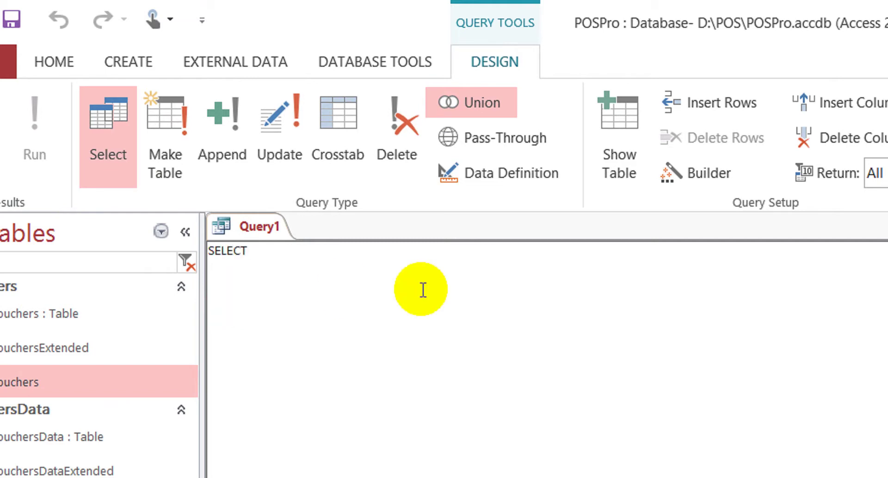
Filter the object list by UNIO and open the InventoryUnion query in Design View.
left_click_drag(41, 261, 2, 272)
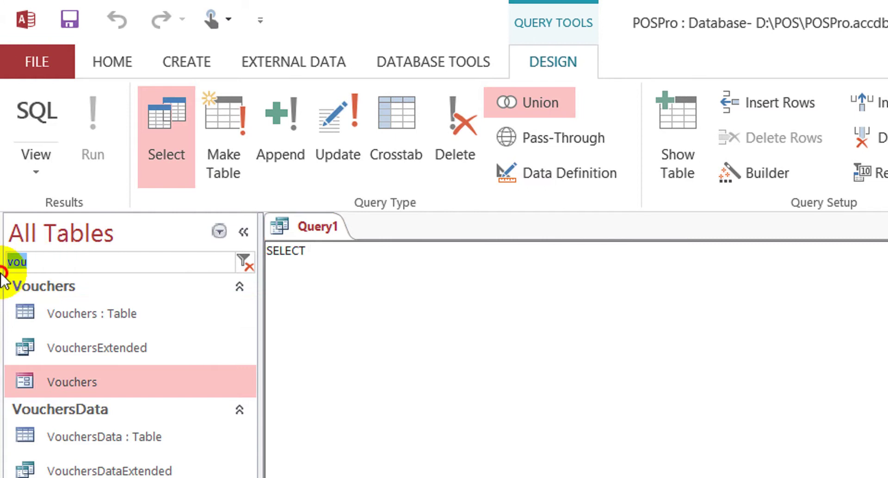
type("UNIO")
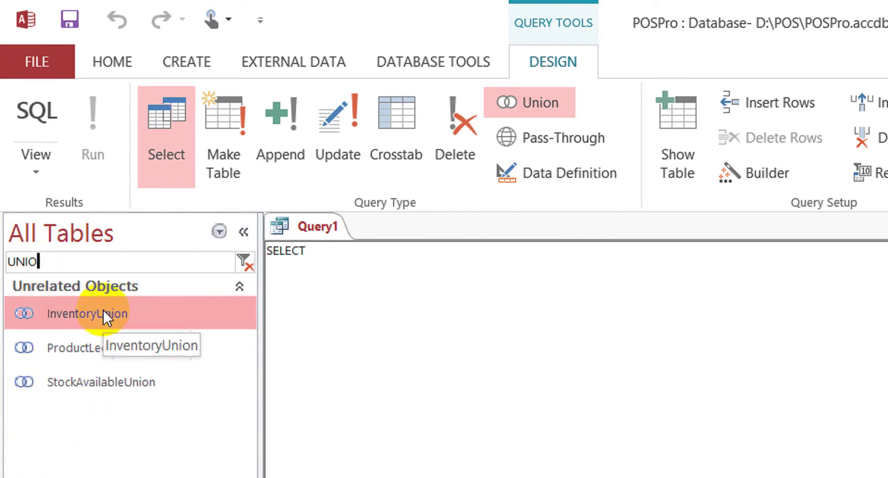
right_click(103, 308)
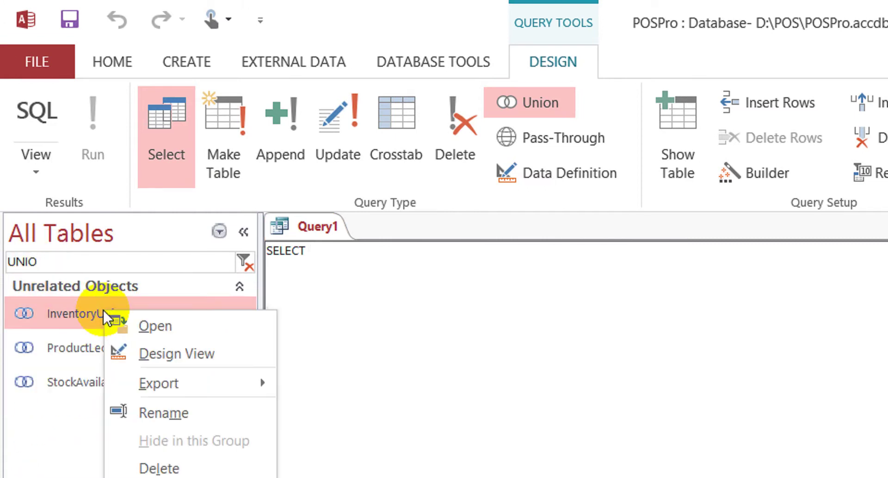
left_click(169, 354)
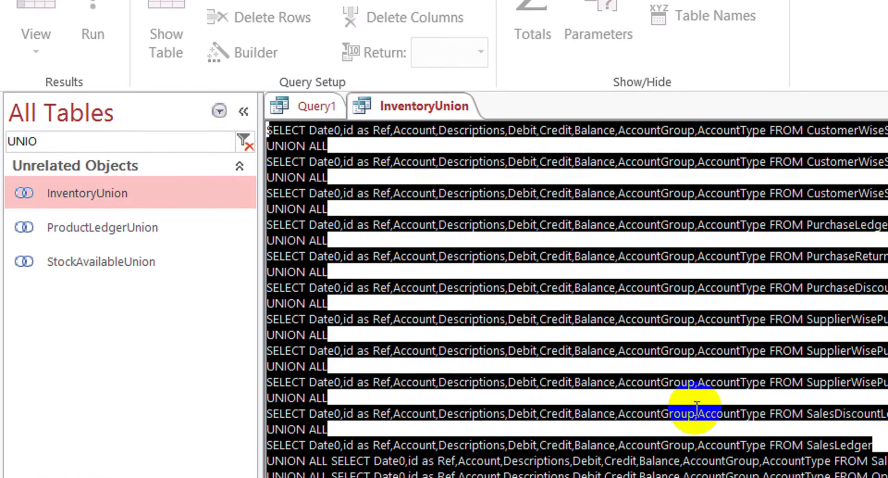
Copy InventoryUnion's SQL from the SalesReturnLedger SELECT through ORDER BY Date0 and replace Query1's text with it.
left_click(687, 382)
left_click_drag(370, 428, 346, 413)
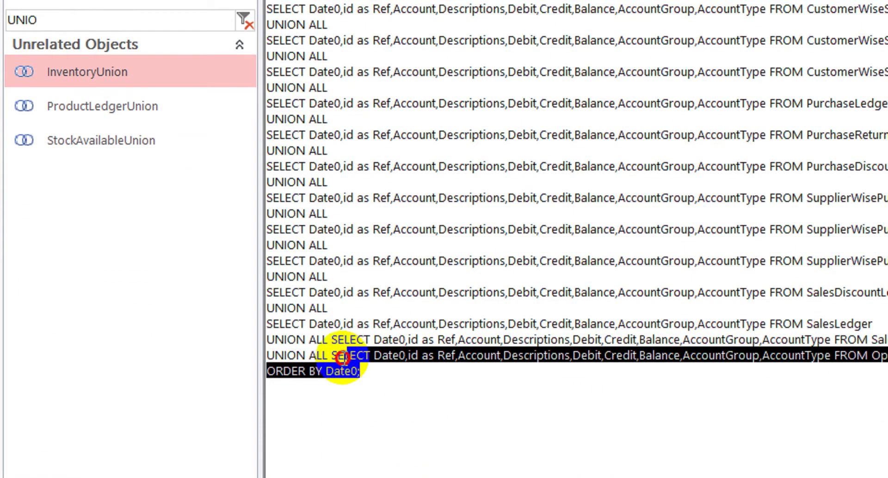
left_click_drag(337, 355, 285, 344)
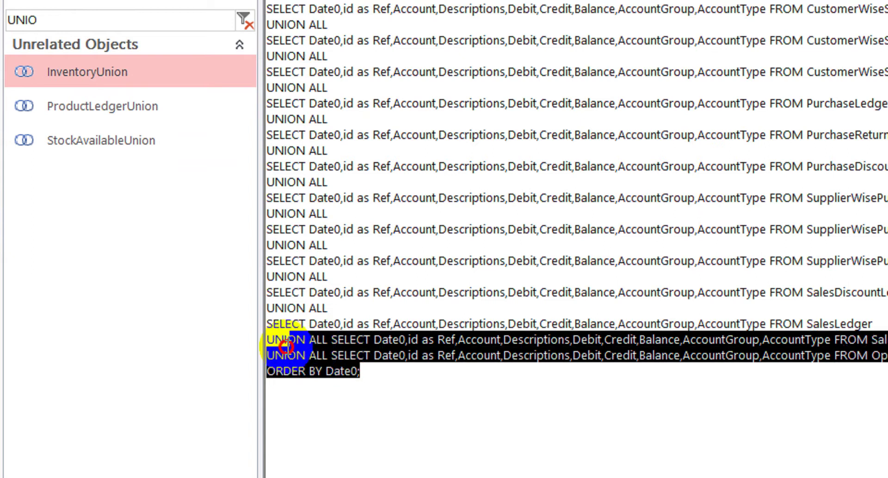
left_click_drag(285, 345, 332, 334)
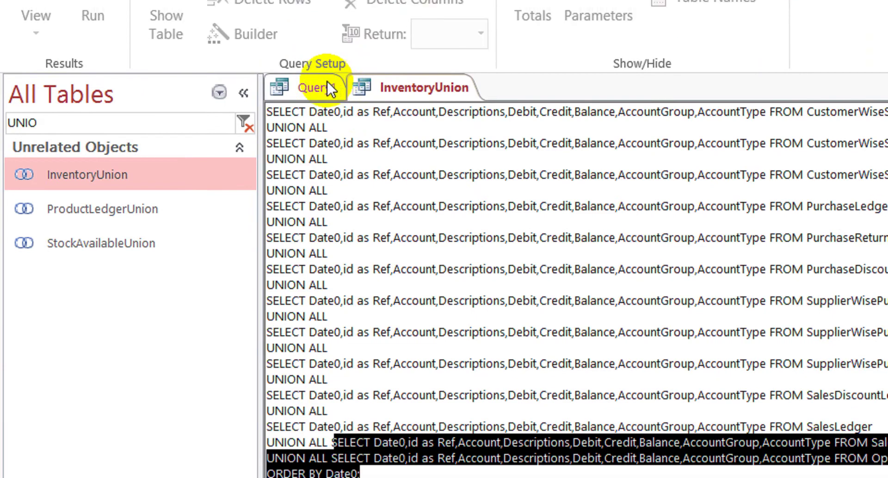
left_click(326, 104)
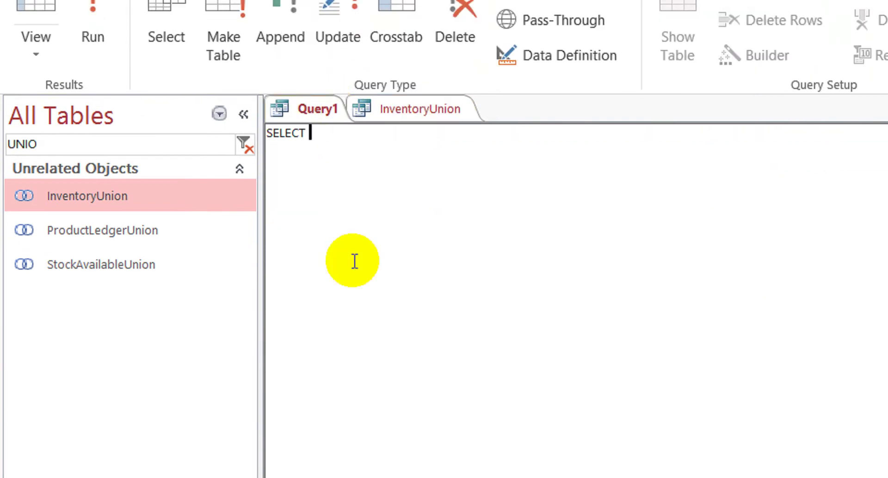
left_click_drag(312, 133, 169, 115)
key("ctrl+v")
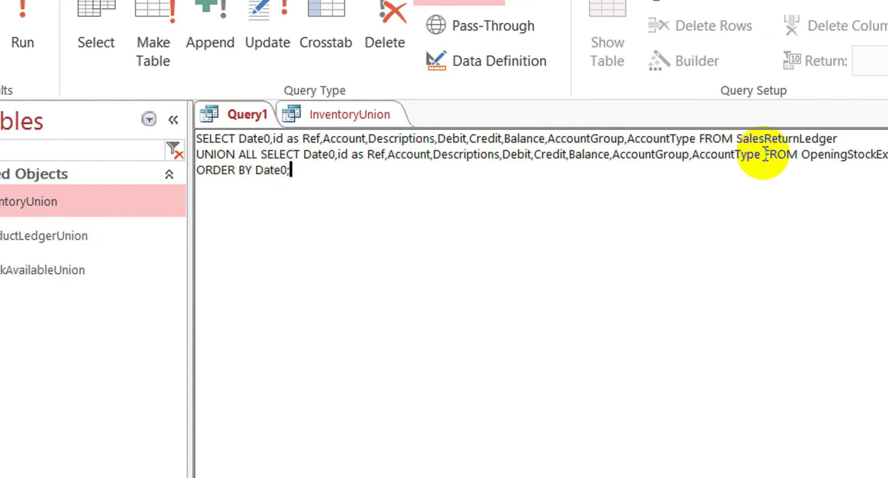
Close the InventoryUnion query, leaving Query1 open.
double_click(808, 139)
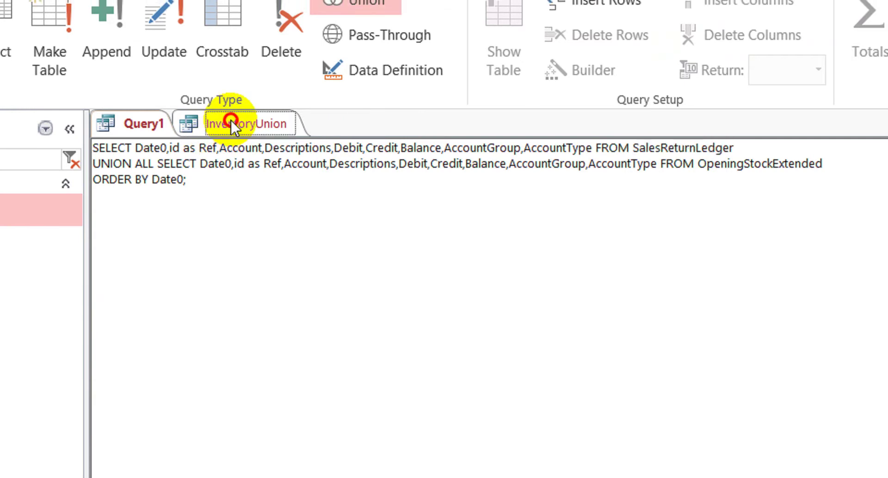
right_click(231, 114)
left_click(285, 160)
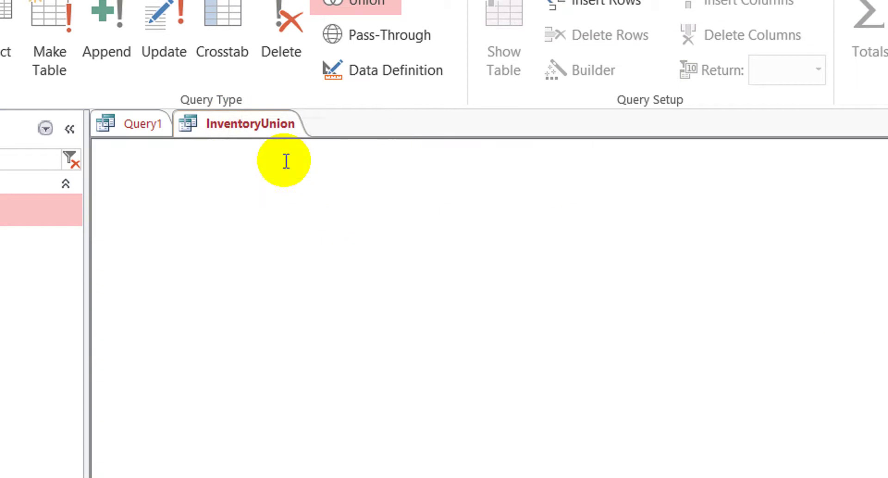
Replace SalesReturnLedger with InventoryUnion as the source of Query1's first SELECT statement, copying the name from the object list.
left_click(94, 233)
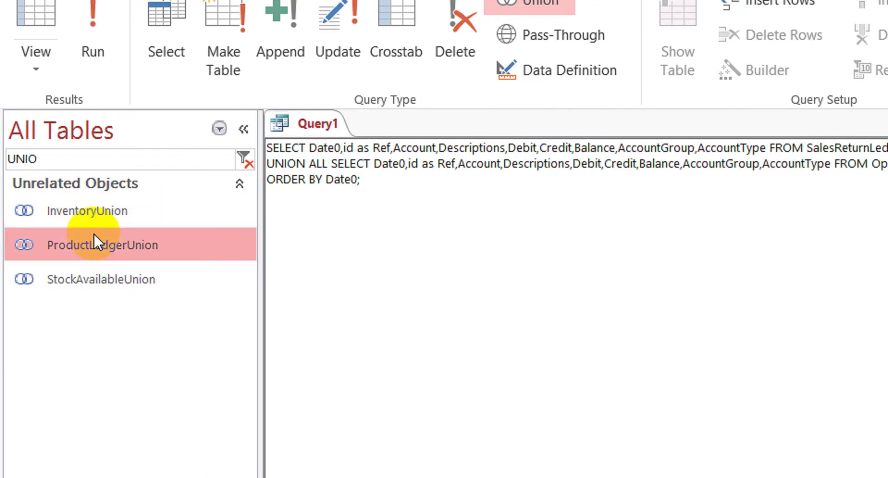
left_click(112, 210)
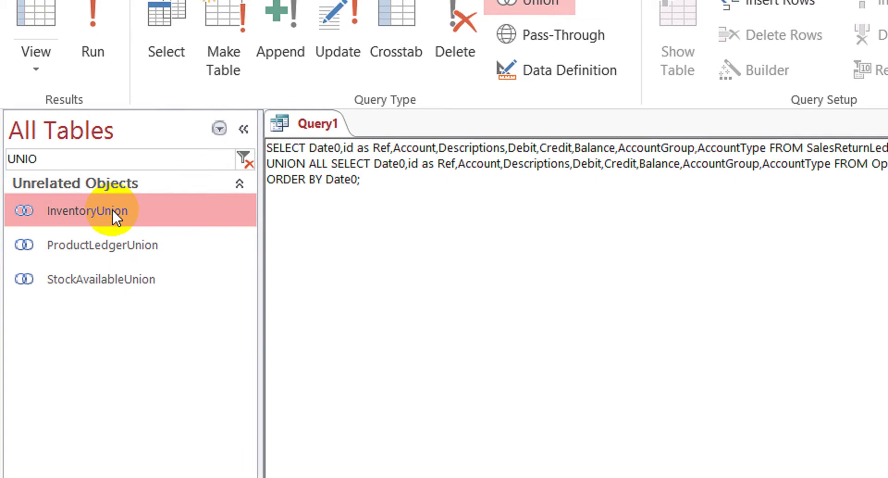
left_click(113, 210)
key("ctrl+c")
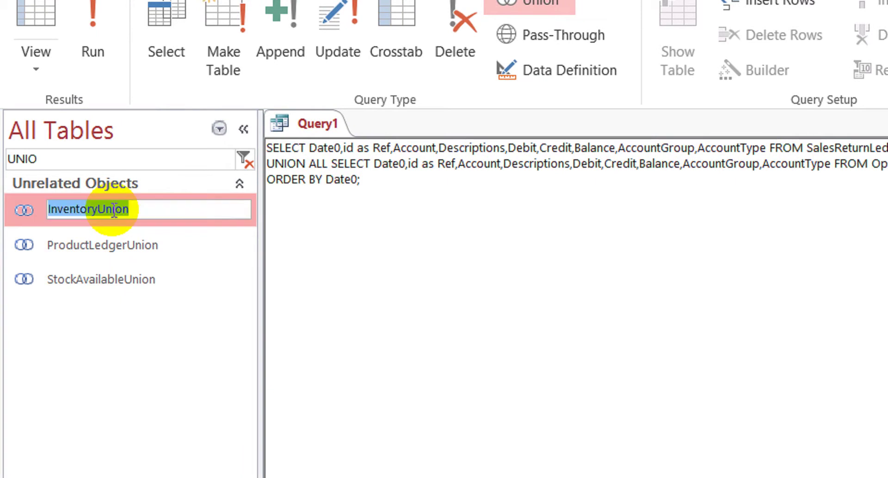
left_click(835, 148)
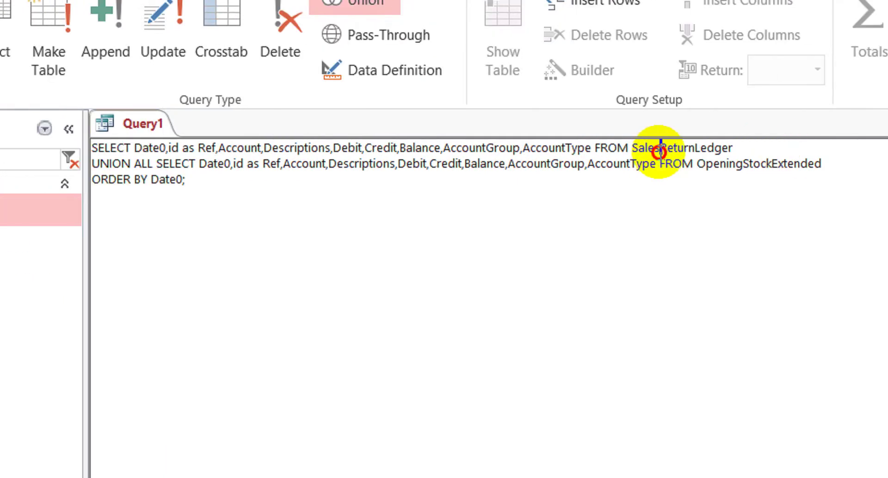
double_click(660, 149)
key("ctrl+v")
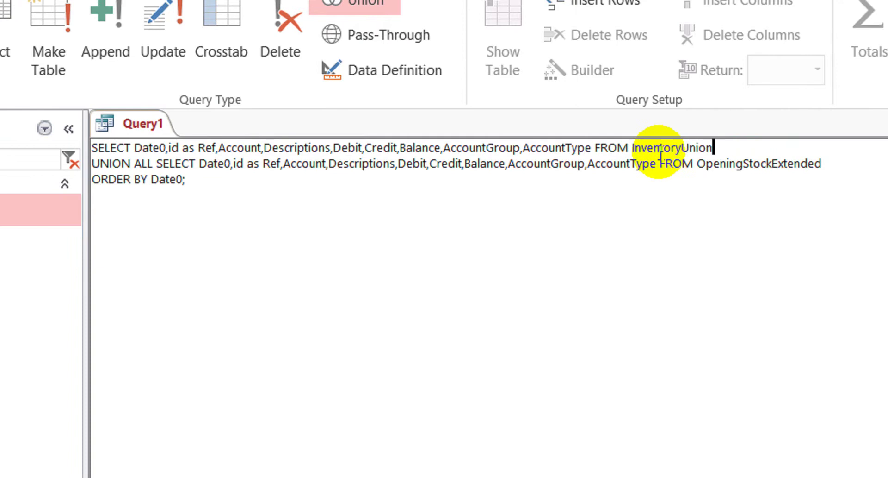
Filter the object list by VOU and replace OpeningStockExtended with VouchersDataExtended as the source of Query1's second SELECT.
left_click(57, 161)
left_click_drag(57, 161, 3, 158)
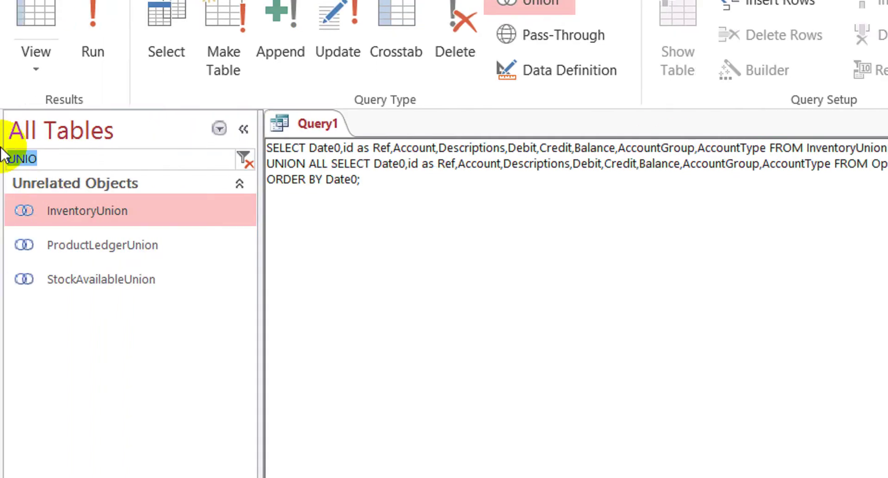
type("vou")
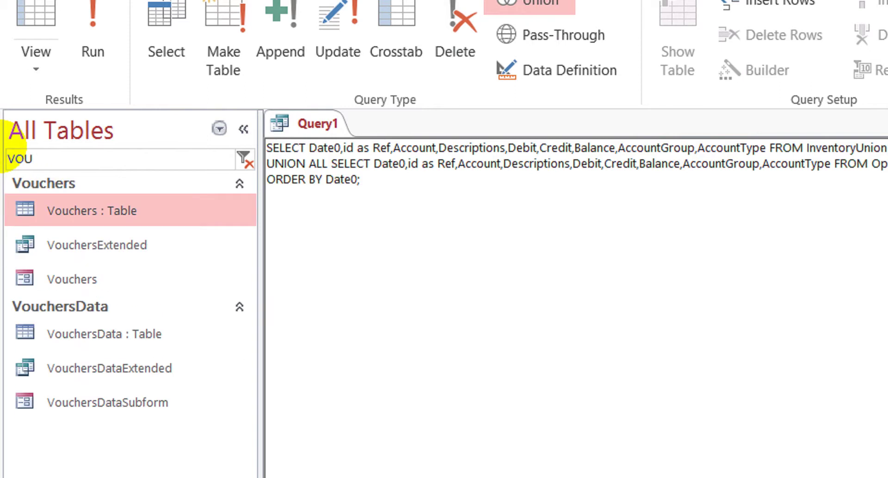
left_click(87, 243)
left_click(132, 358)
left_click(132, 357)
key("ctrl+c")
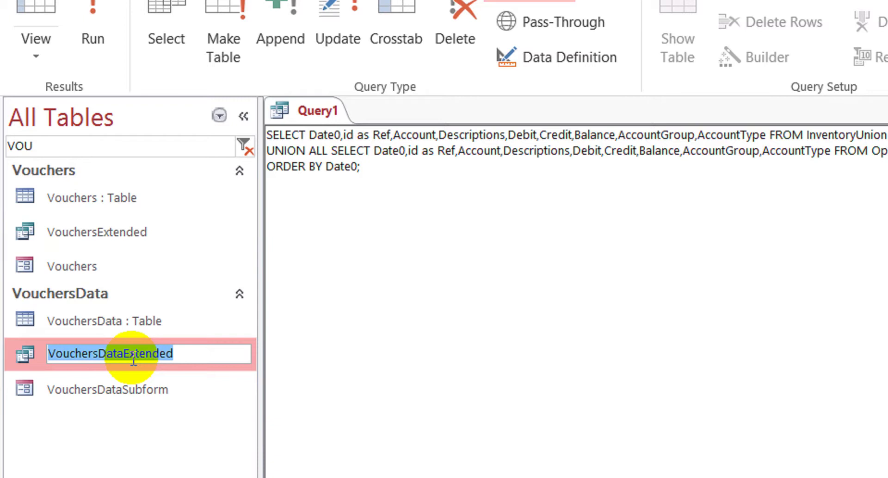
double_click(734, 149)
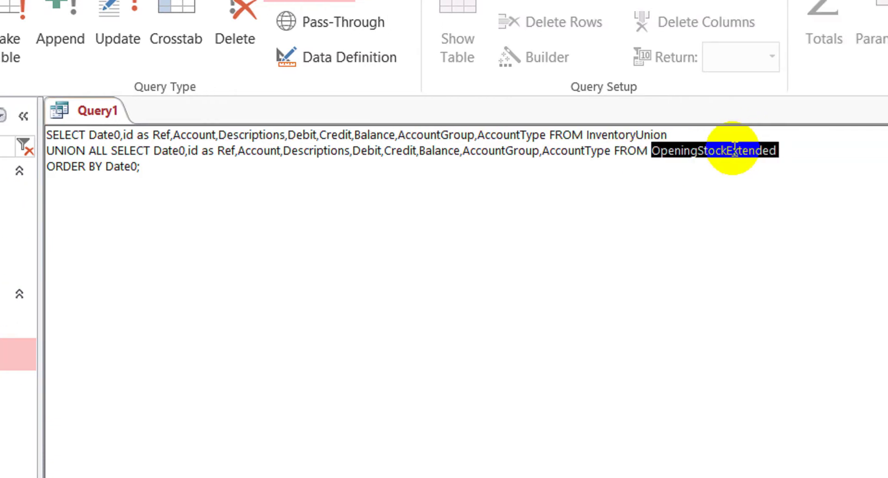
key("ctrl+v")
key("ctrl+End")
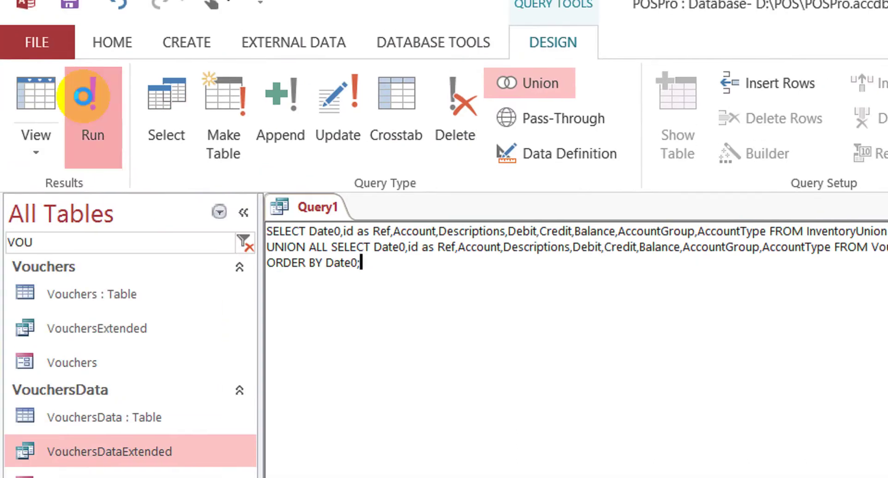
Run the union query with the id parameter left blank, check its records and return to the SQL text.
left_click(85, 99)
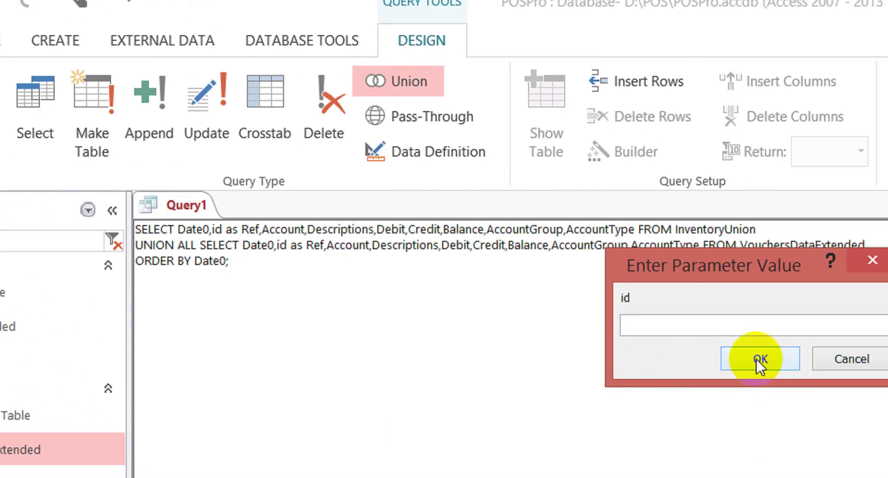
left_click(807, 368)
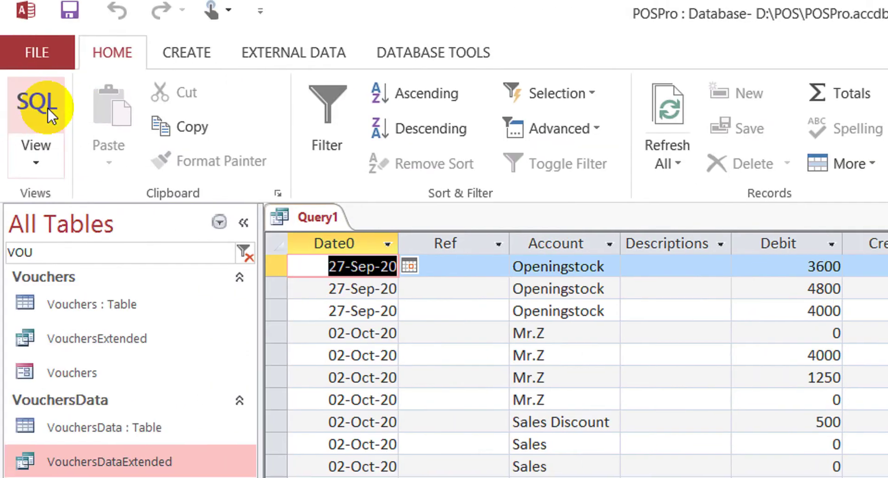
left_click(48, 110)
left_click(460, 258)
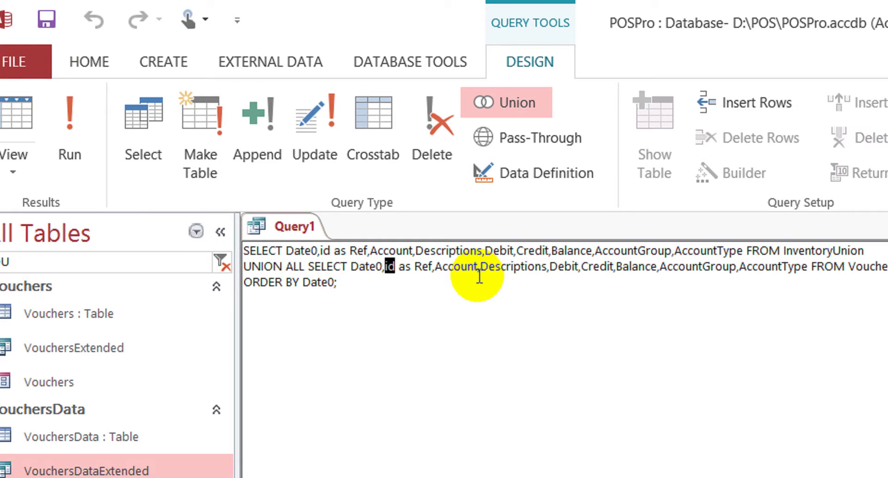
Replace the id field with VNO, still aliased as Ref, in the second SELECT of Query1's SQL.
type("vNO")
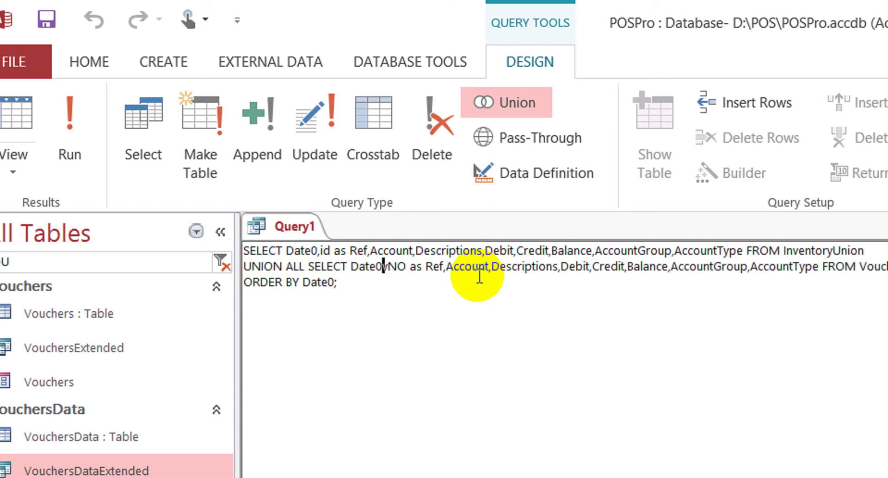
type(",")
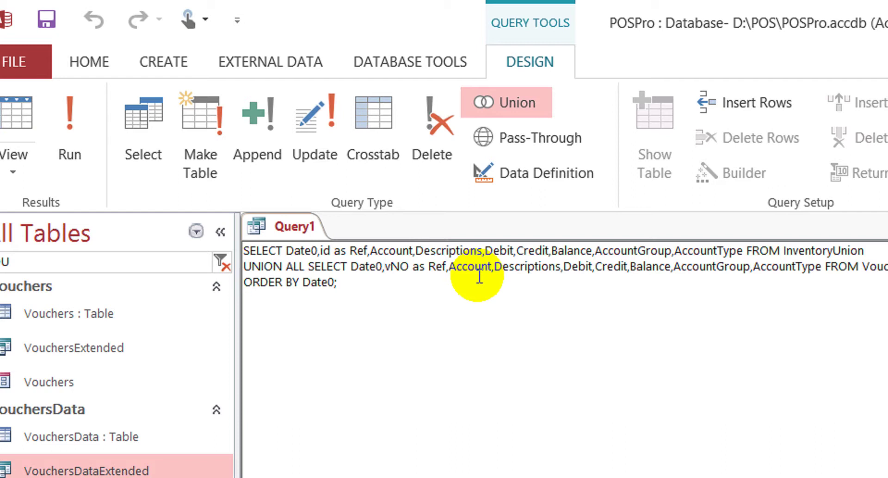
key("Delete")
type("V")
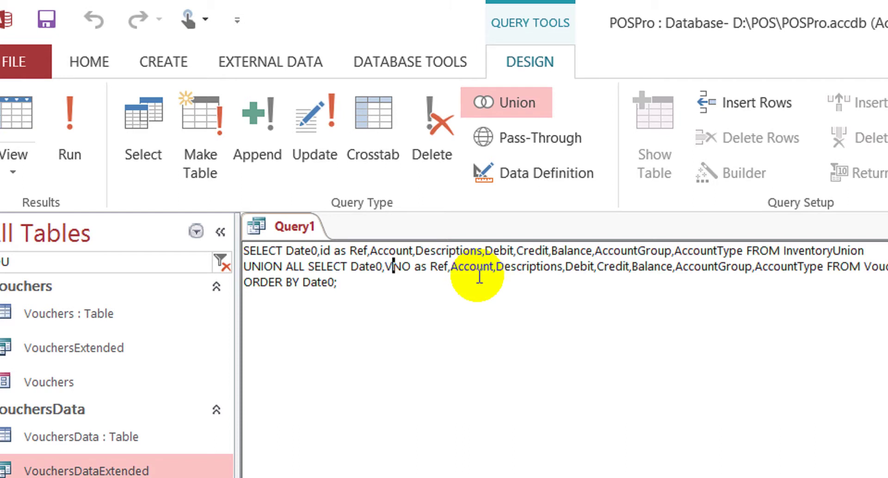
Run the union query with the id parameter left blank and return to its SQL to check the VNO field.
left_click(71, 134)
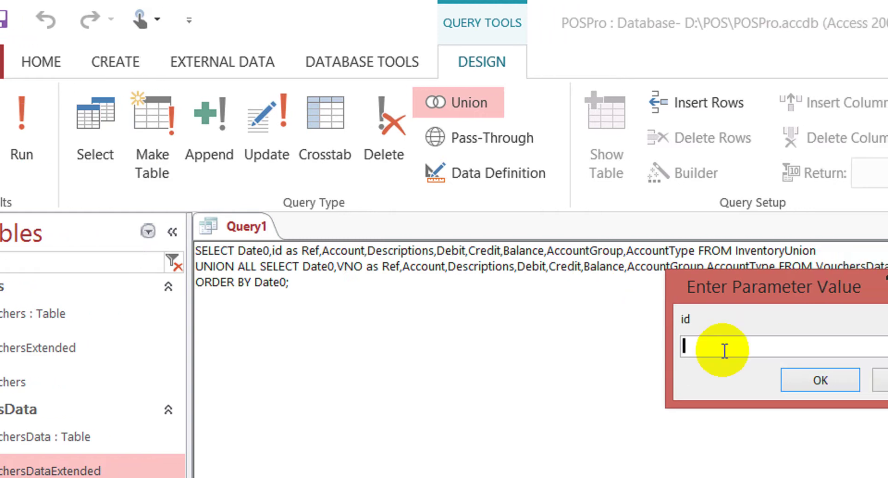
left_click_drag(752, 273, 687, 340)
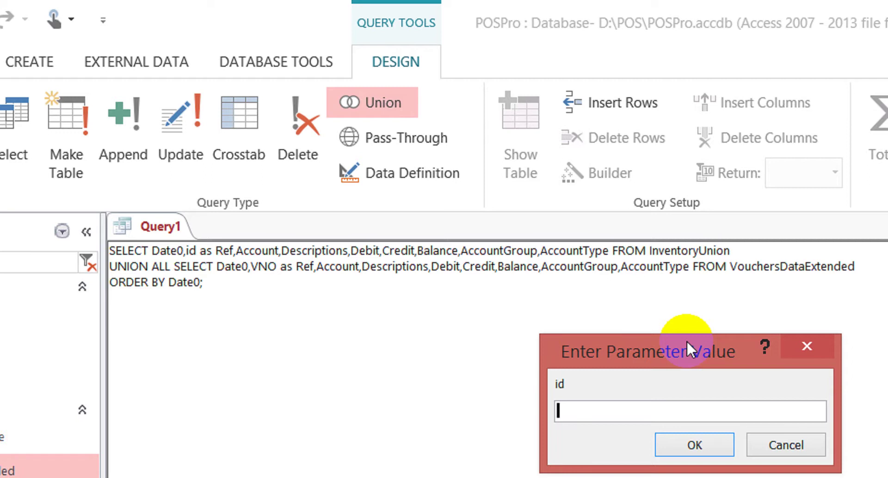
left_click(691, 442)
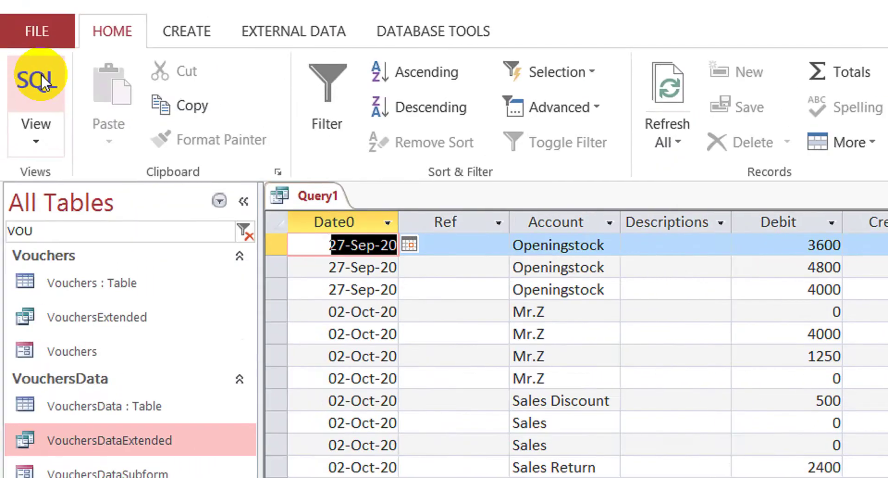
left_click(32, 79)
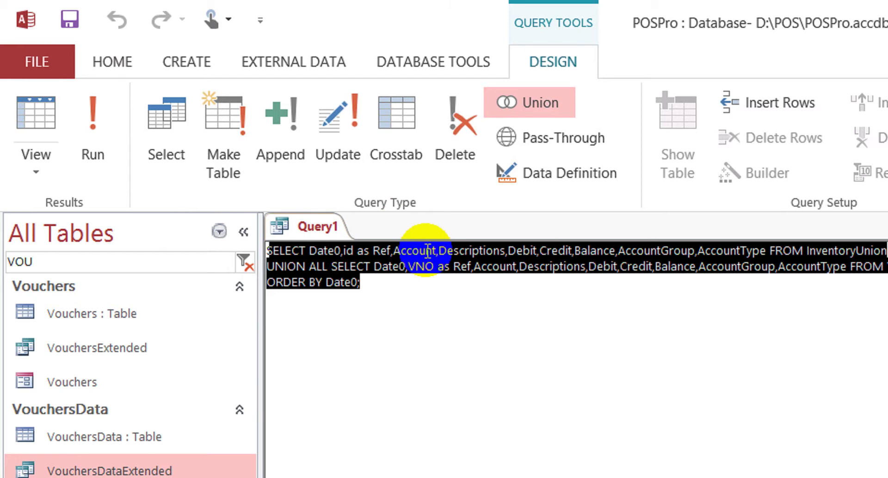
left_click(428, 268)
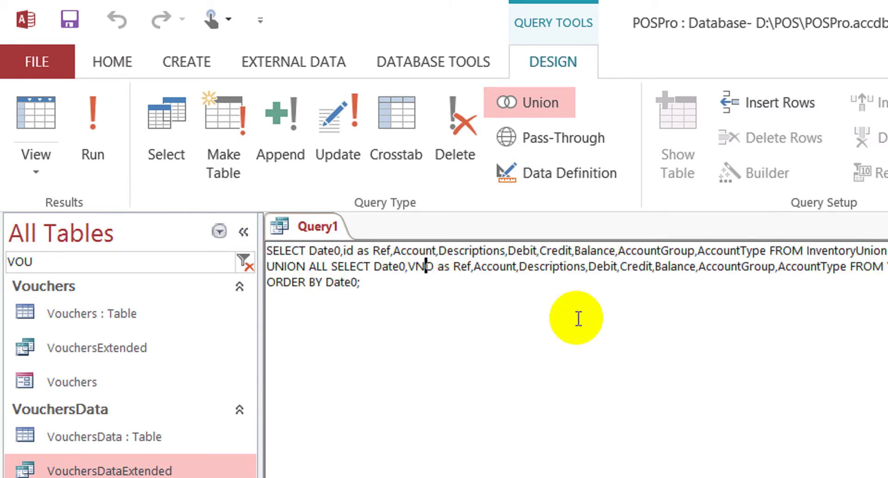
Run the union query again with id left blank and examine the Ref, account and AccountType columns across its records.
left_click(94, 125)
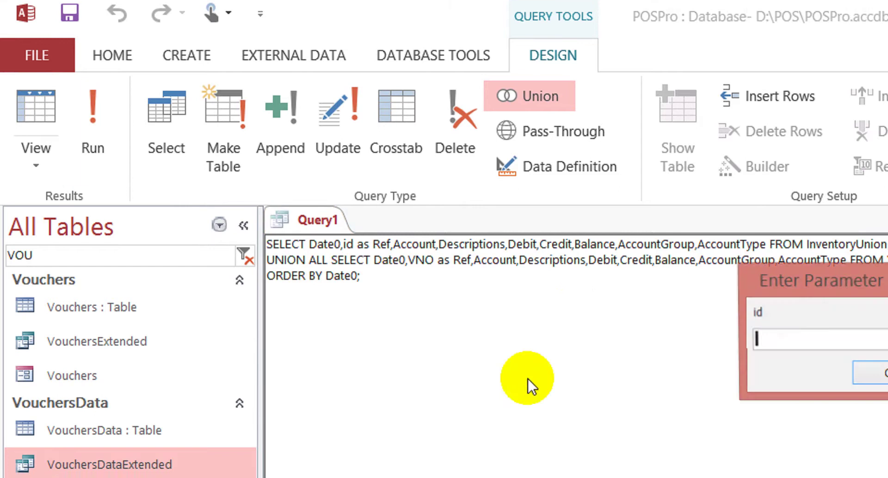
left_click(884, 373)
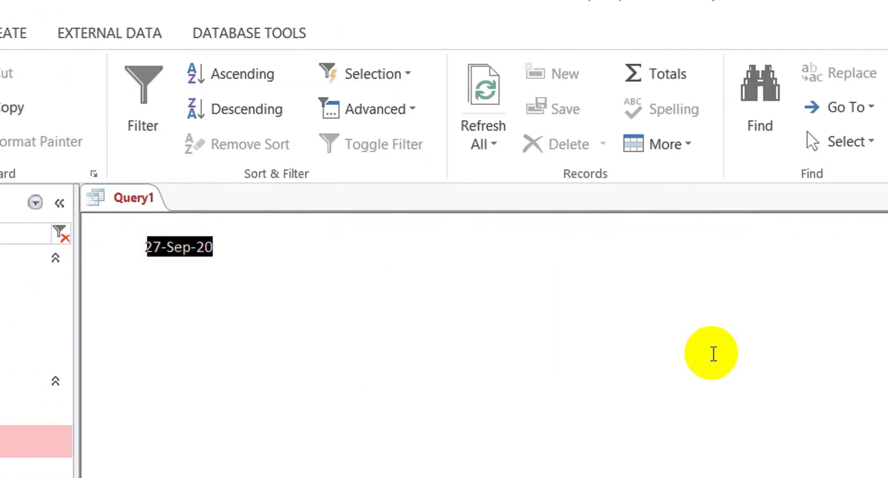
left_click(275, 246)
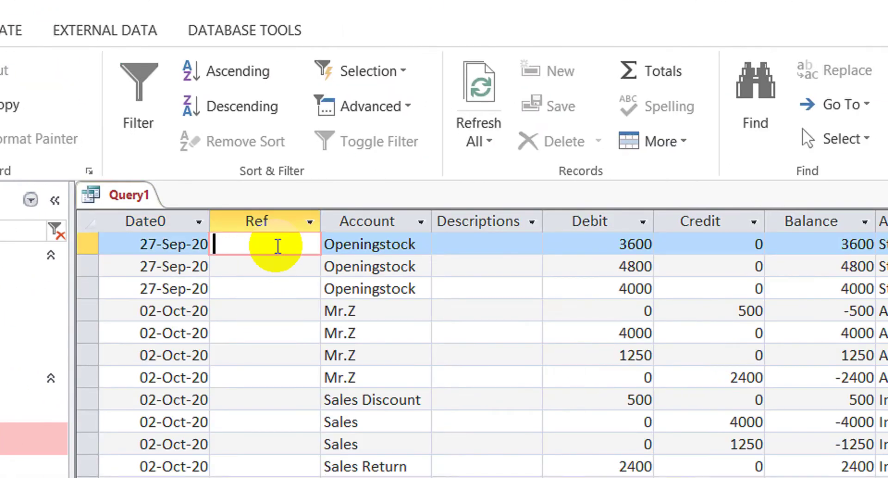
key("Down")
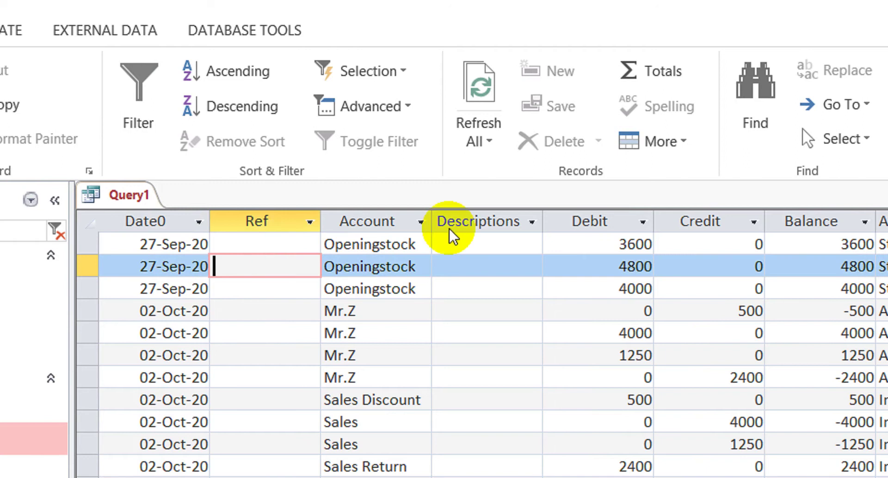
left_click_drag(872, 327, 865, 199)
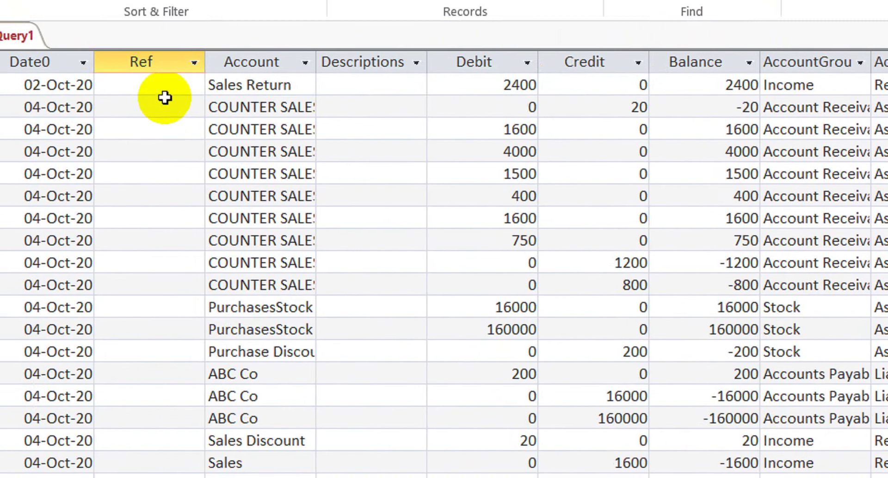
left_click(176, 91)
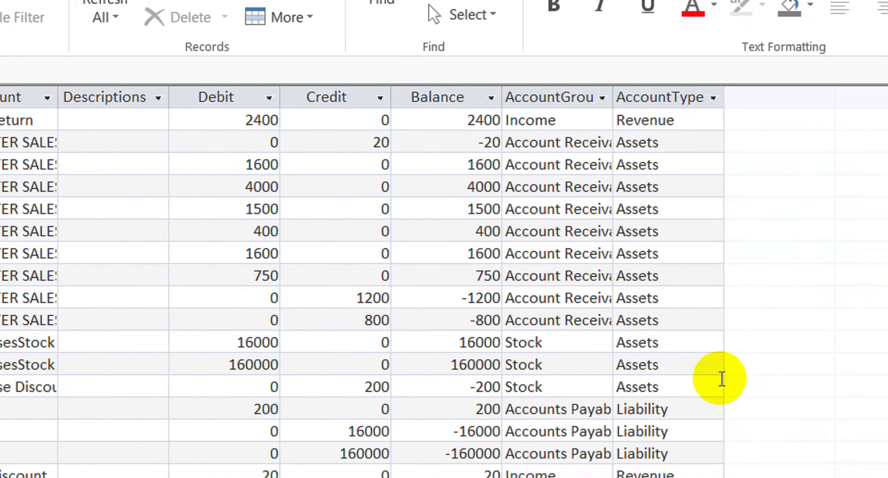
left_click(684, 338)
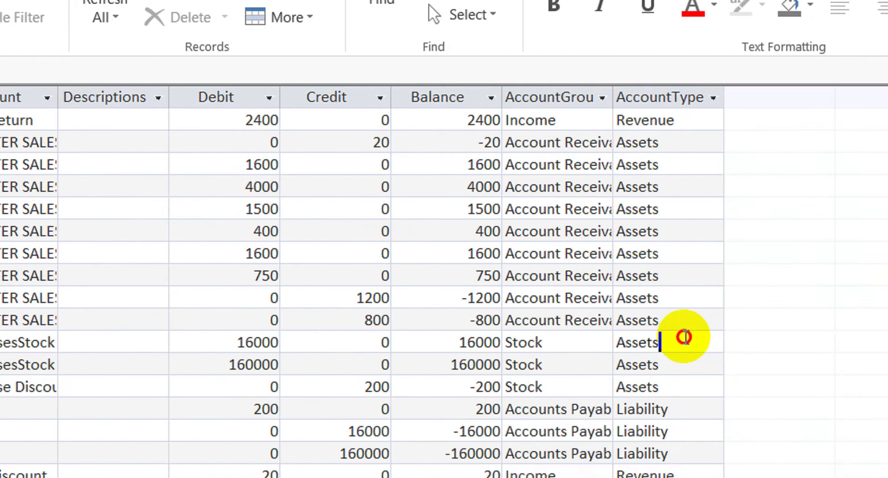
key("Down")
key("Down")
key("Down")
key("Down")
key("Down")
key("Down")
key("Down")
key("Down")
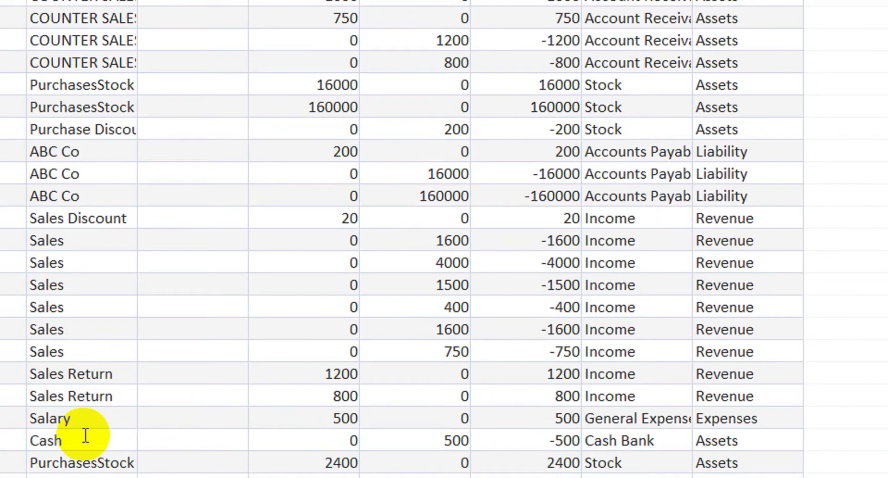
left_click(162, 384)
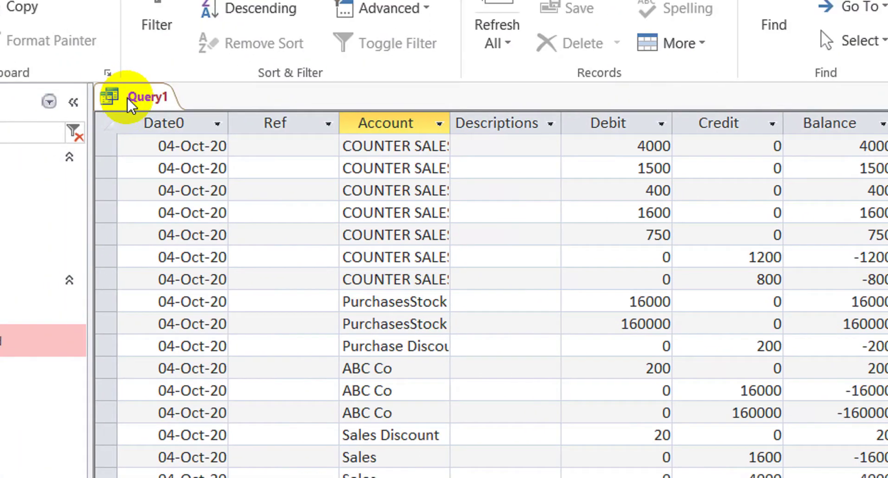
Close Query1 and save it under the name General Ledger.
right_click(151, 110)
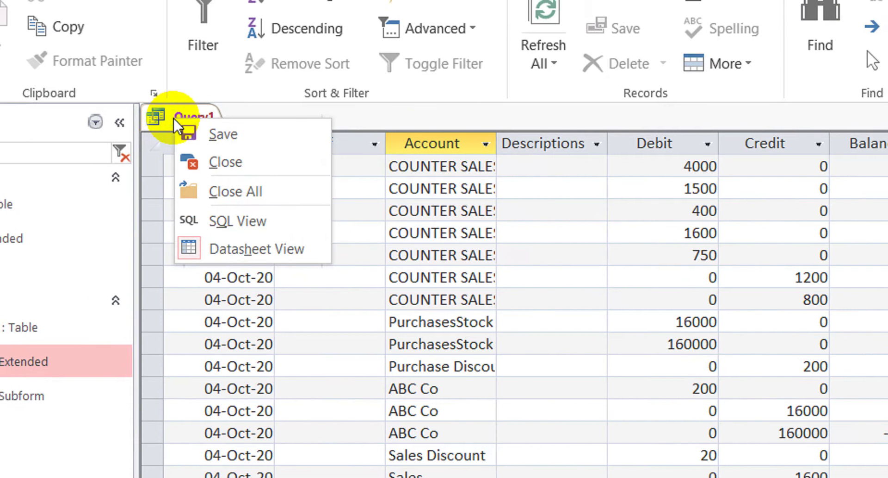
left_click(233, 160)
left_click(700, 393)
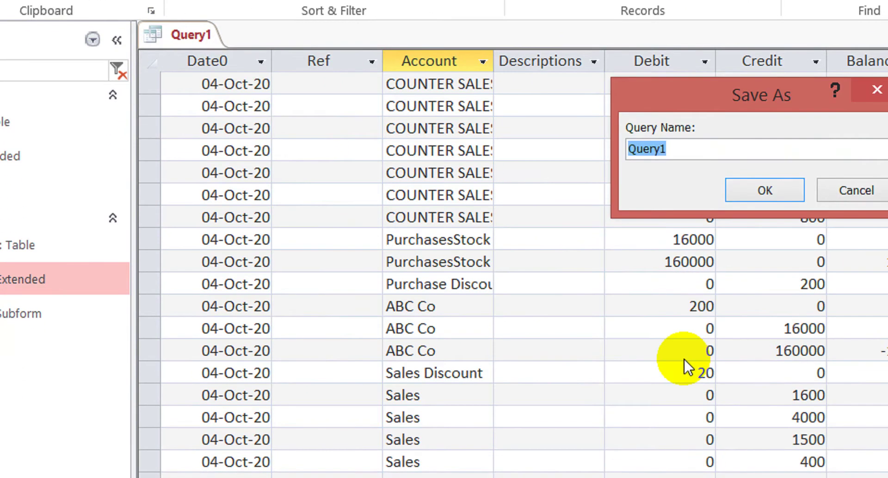
type("GEN")
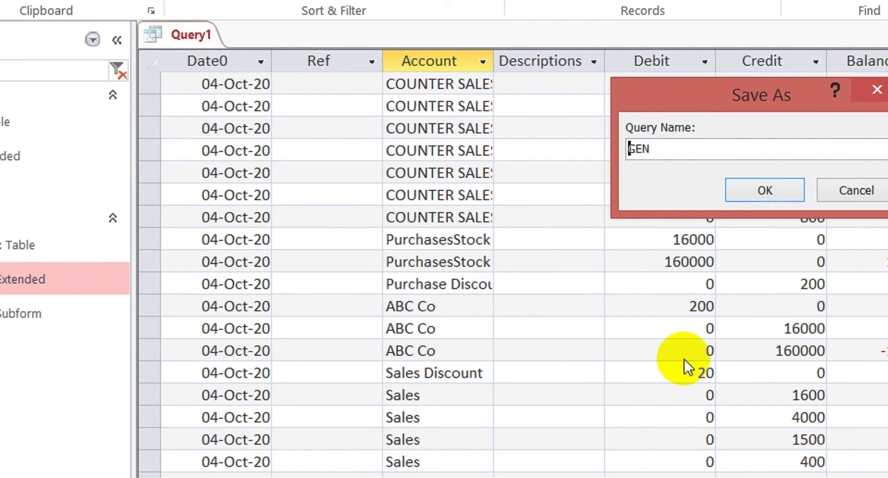
key("BackSpace")
key("BackSpace")
type("eneral Ledger")
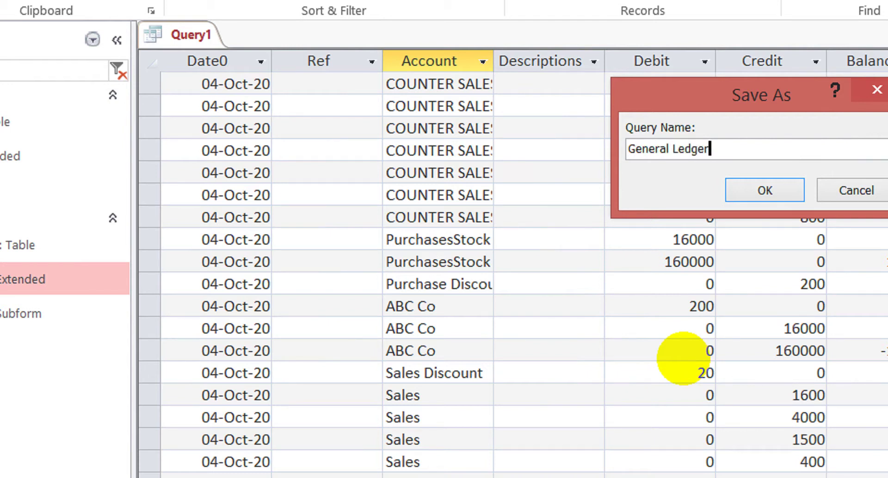
key("Return")
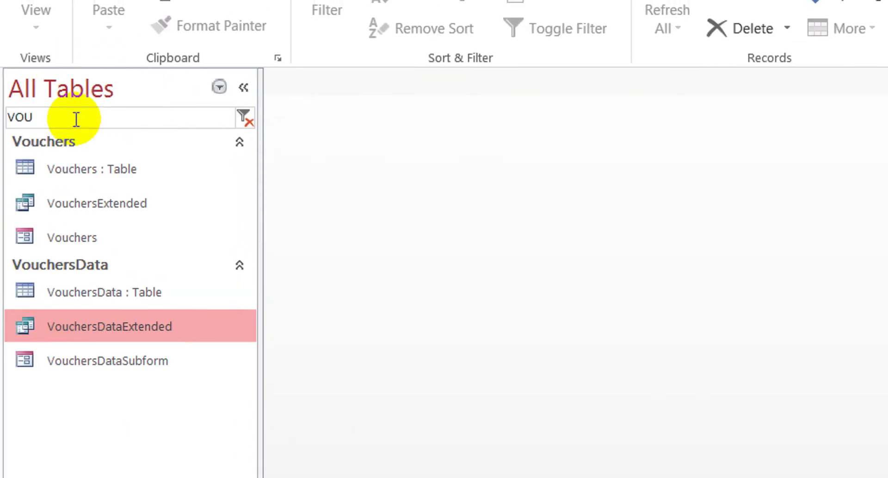
Filter the object list by union instead of VOU.
left_click(65, 117)
type("unio")
key("shift+Left")
key("shift+Left")
key("shift+Left")
key("shift+Left")
key("shift+Left")
key("shift+Left")
key("shift+Left")
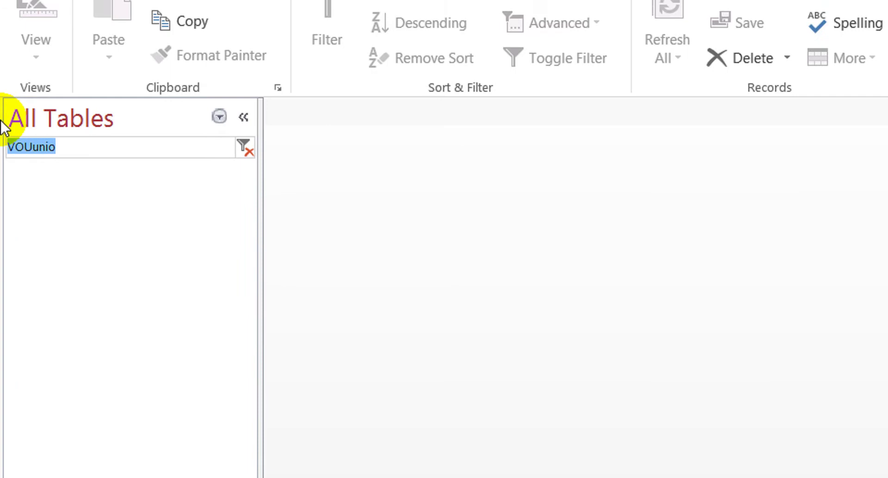
key("BackSpace")
type("union")
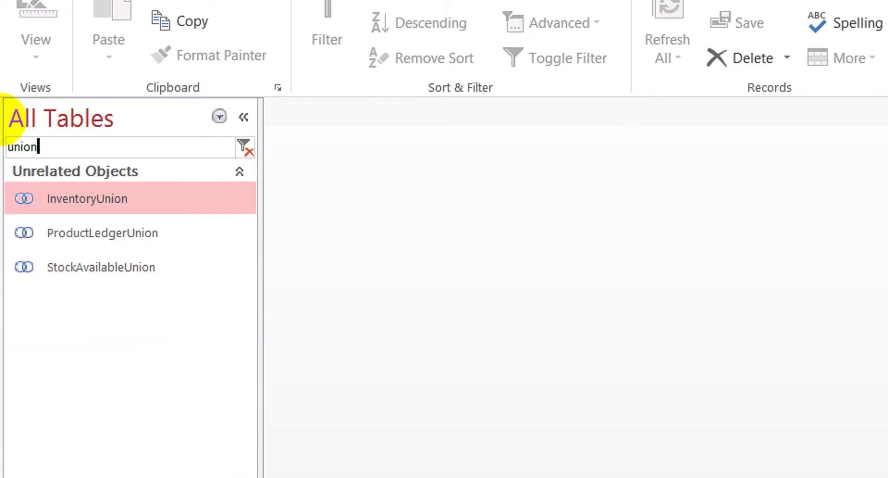
Open the InventoryUnion query, check the values in its Ref column and close it.
double_click(87, 195)
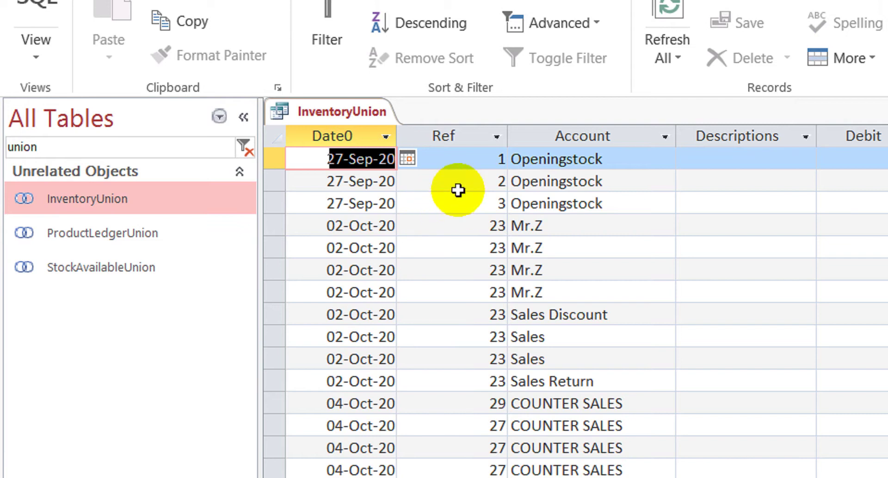
left_click(476, 180)
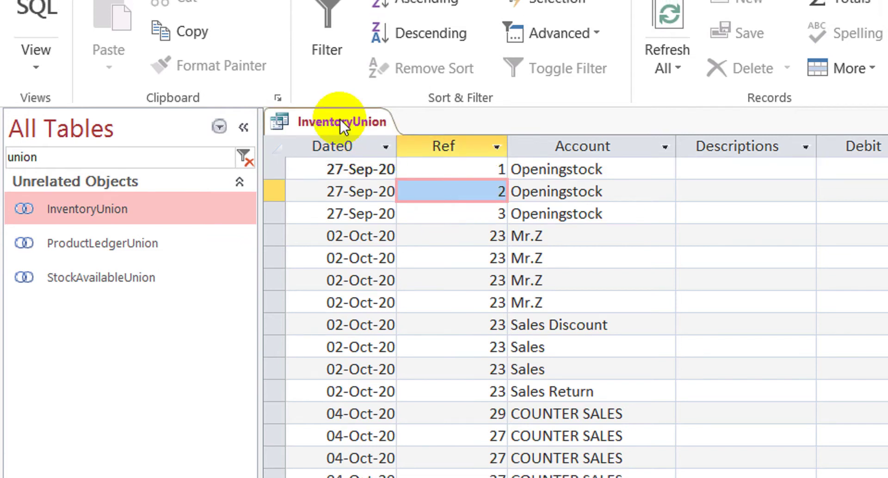
right_click(341, 112)
left_click(382, 151)
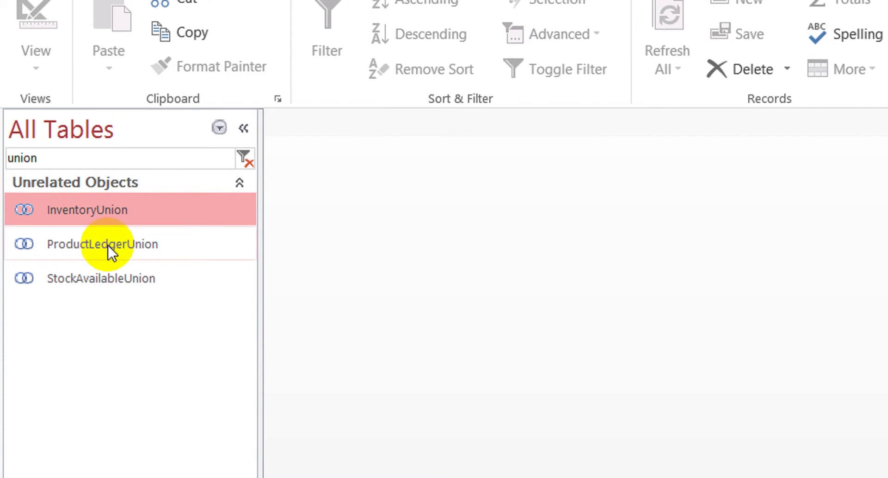
Compact and repair the POSPro database.
left_click(107, 243)
left_click_drag(81, 159, 2, 150)
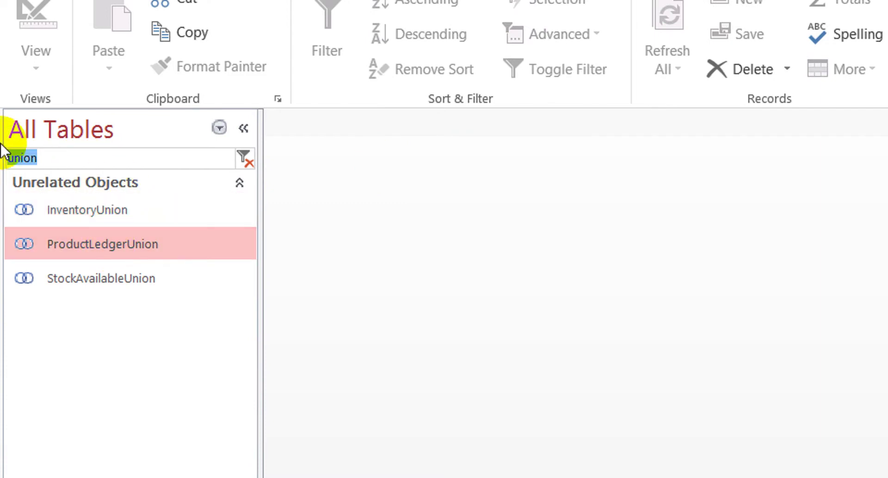
left_click(41, 57)
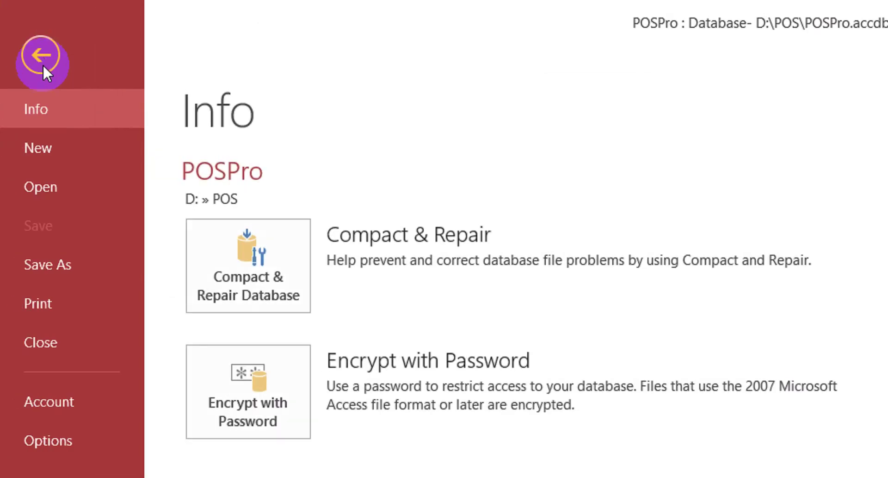
left_click(250, 264)
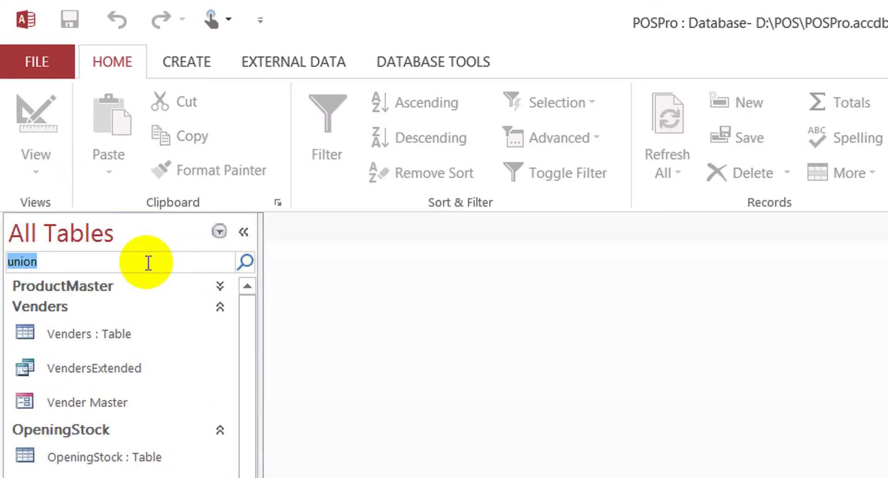
type("un")
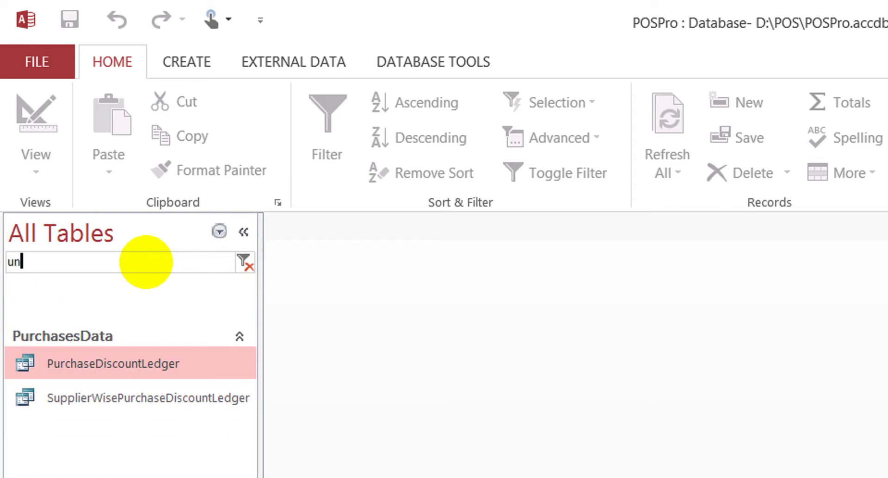
key("shift+Left")
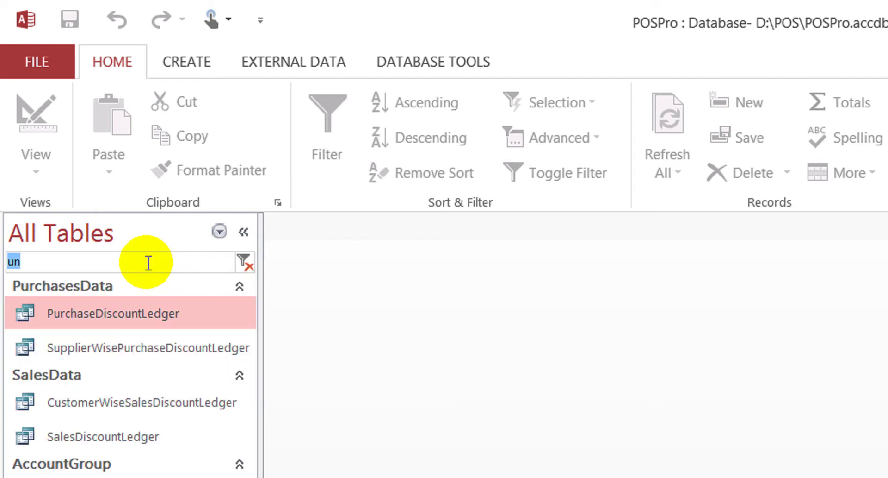
key("BackSpace")
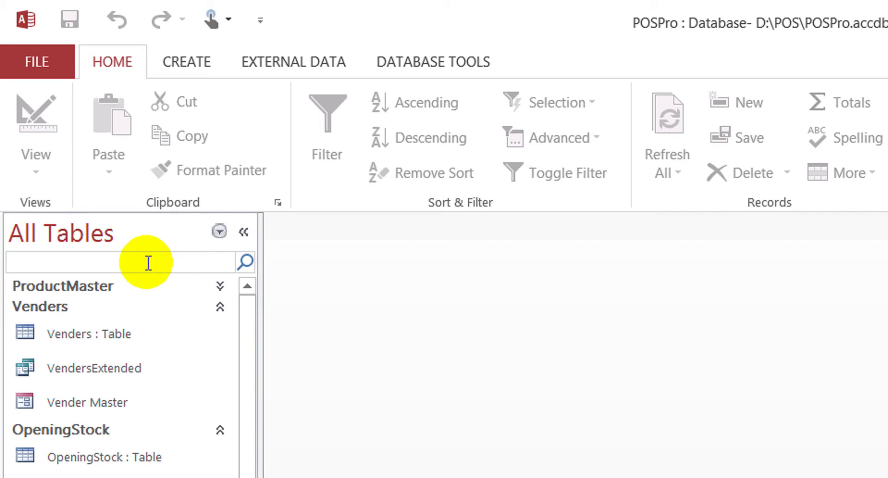
Filter the object list by vou, open the VouchersDataExtended query and examine the columns of its records.
left_click(148, 262)
type("vou")
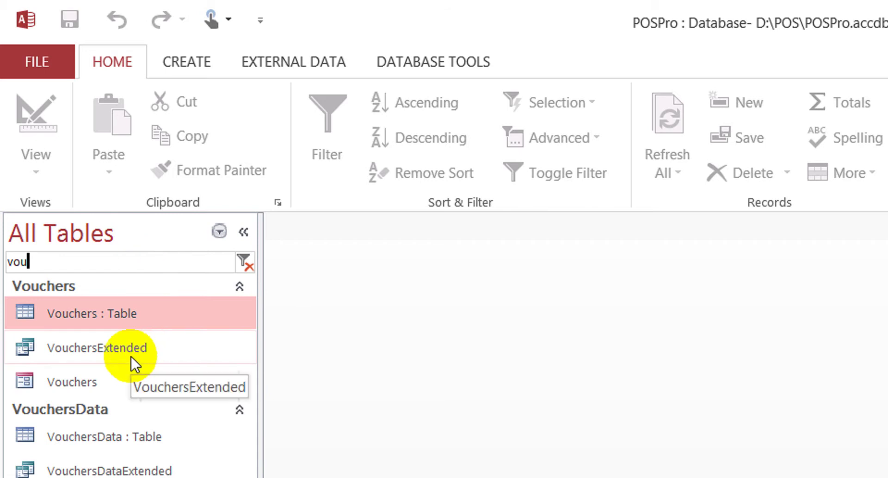
left_click(130, 468)
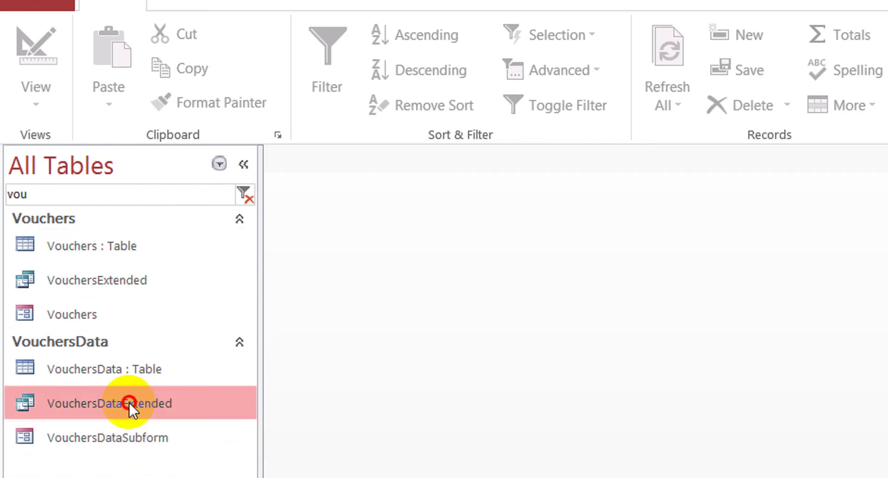
double_click(128, 401)
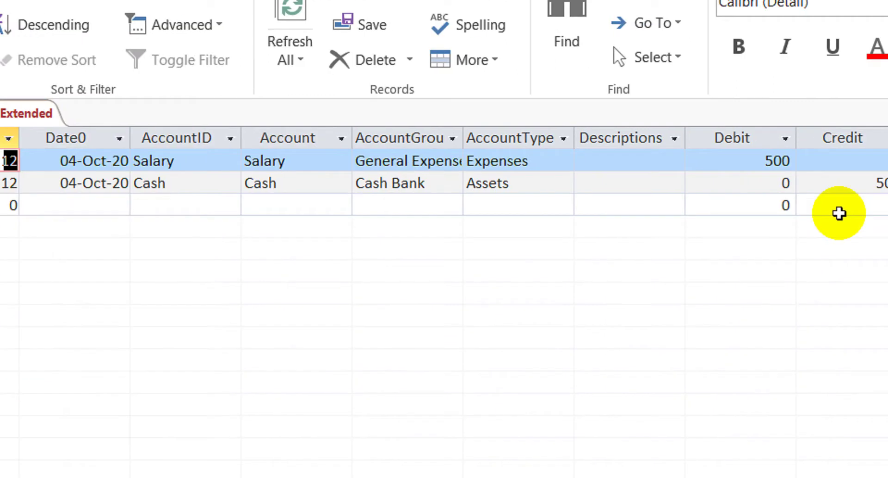
left_click(887, 159)
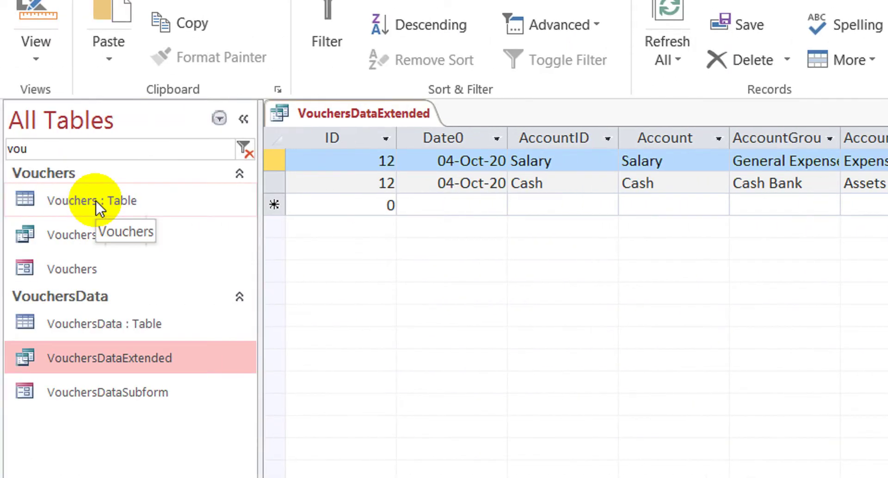
Open the Vouchers table and copy the VNO value PV-12-10-2020 from the Payment record.
double_click(96, 200)
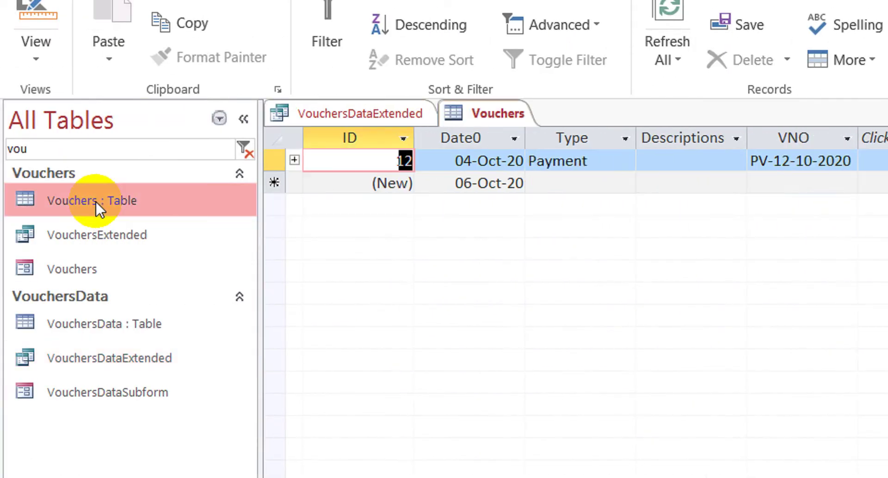
left_click(727, 160)
key("Down")
key("Up")
key("Left")
key("ctrl+c")
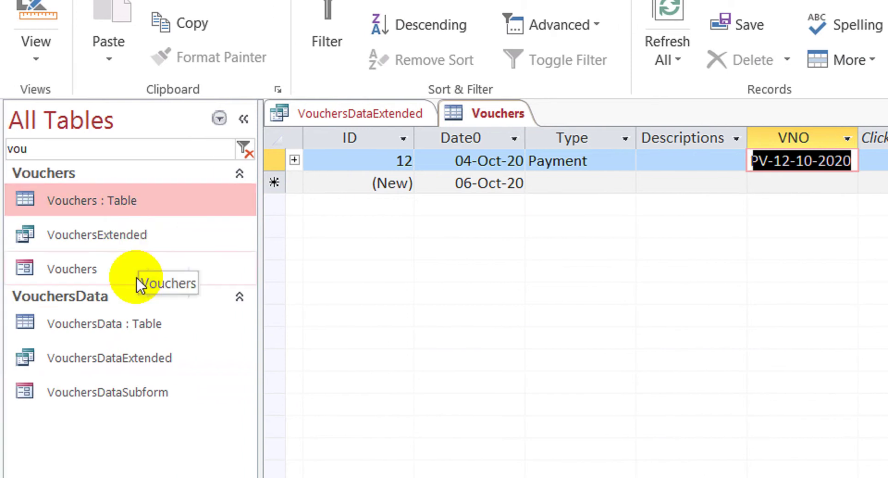
Paste PV-12-10-2020 into the VNO field of both records in the VouchersData table and close all open objects.
double_click(127, 323)
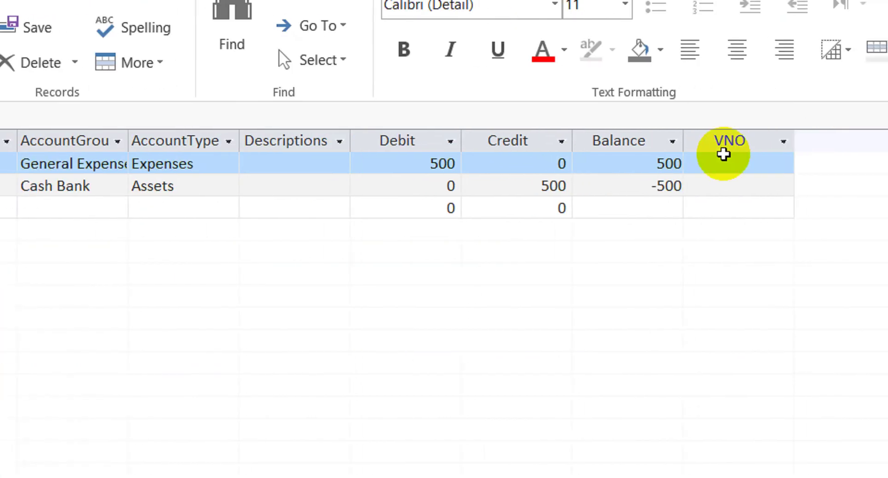
left_click(791, 162)
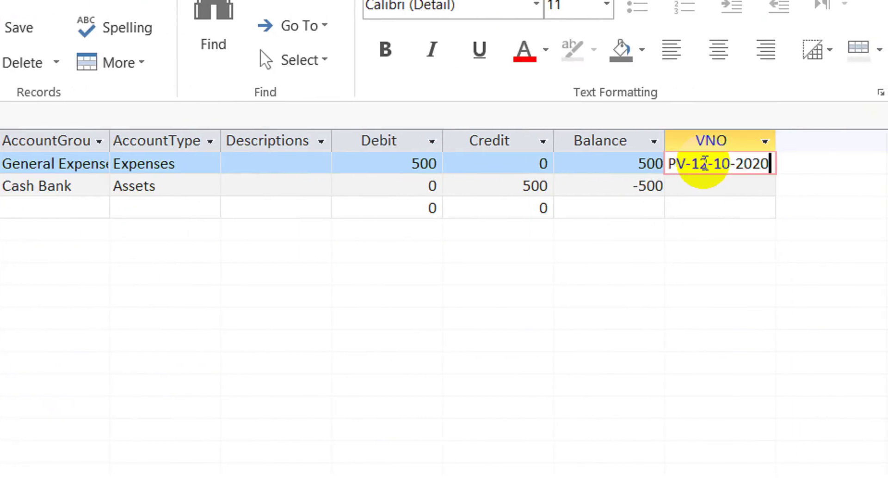
key("Down")
key("ctrl+v")
key("Up")
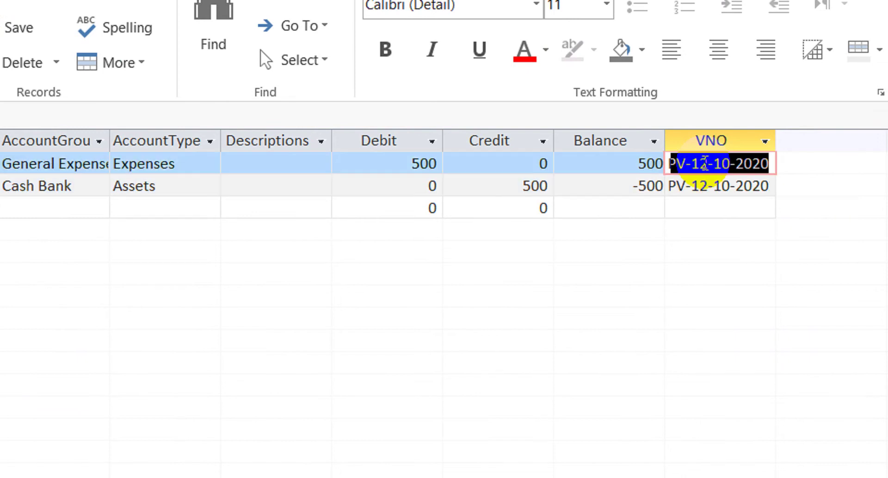
right_click(153, 134)
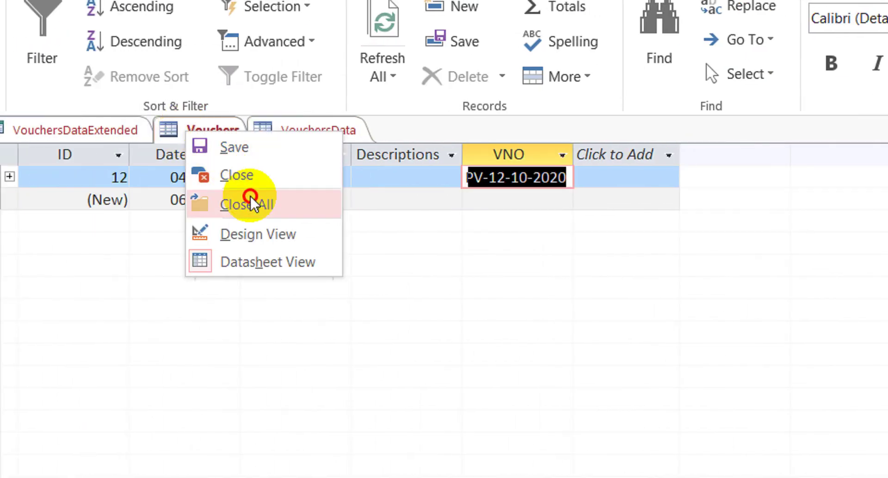
left_click(246, 204)
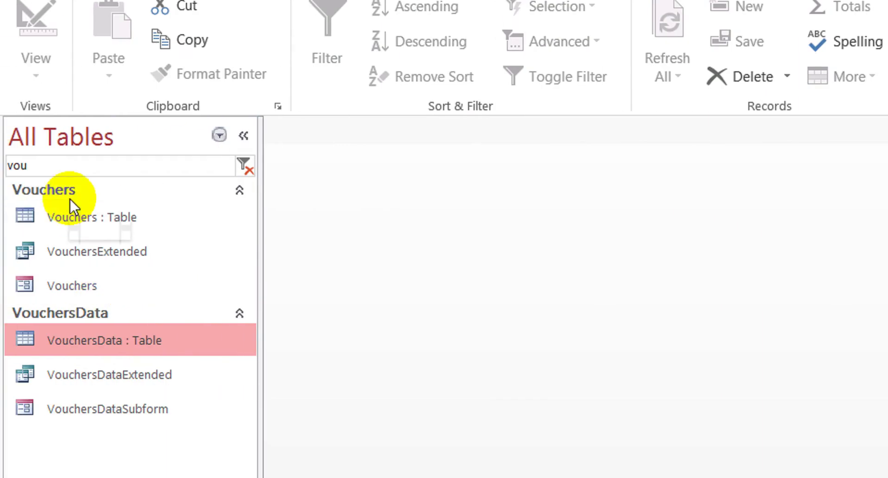
Filter the object list by gen and run the General Ledger query with the id parameter left blank.
left_click(43, 159)
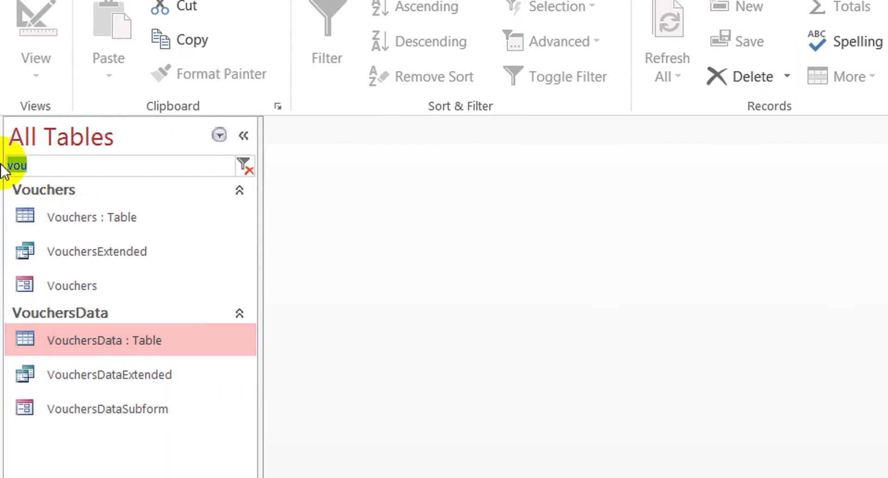
type("gen")
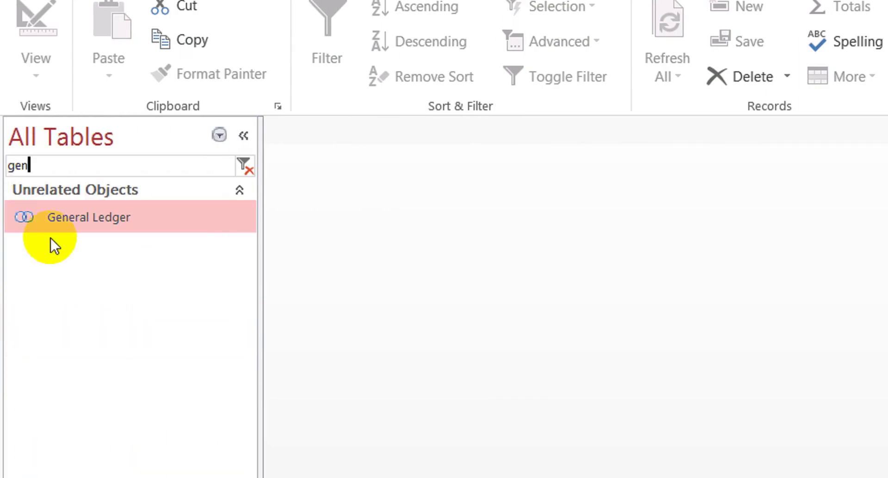
double_click(84, 215)
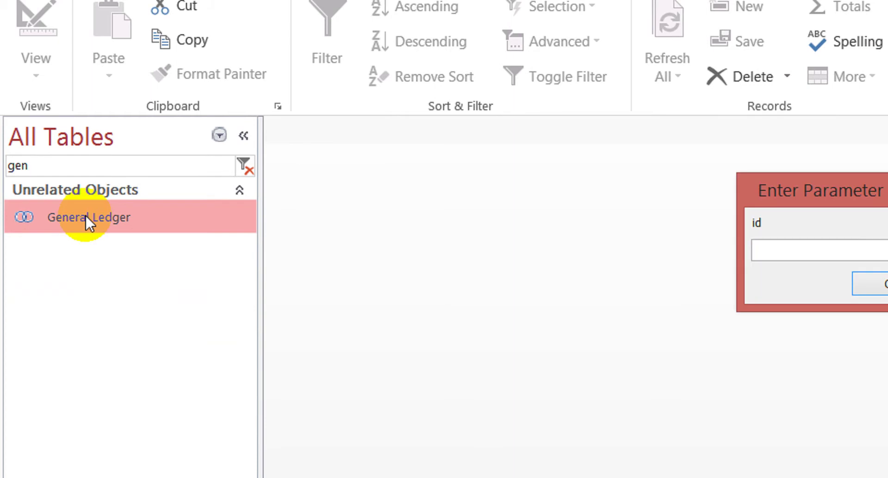
left_click(748, 282)
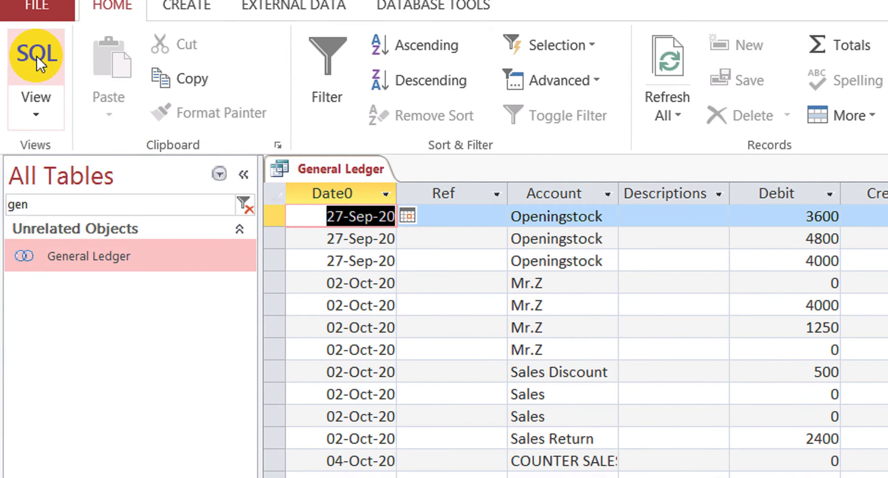
In the General Ledger SQL, replace "id as Ref" with Ref in the SELECT from InventoryUnion.
left_click(35, 58)
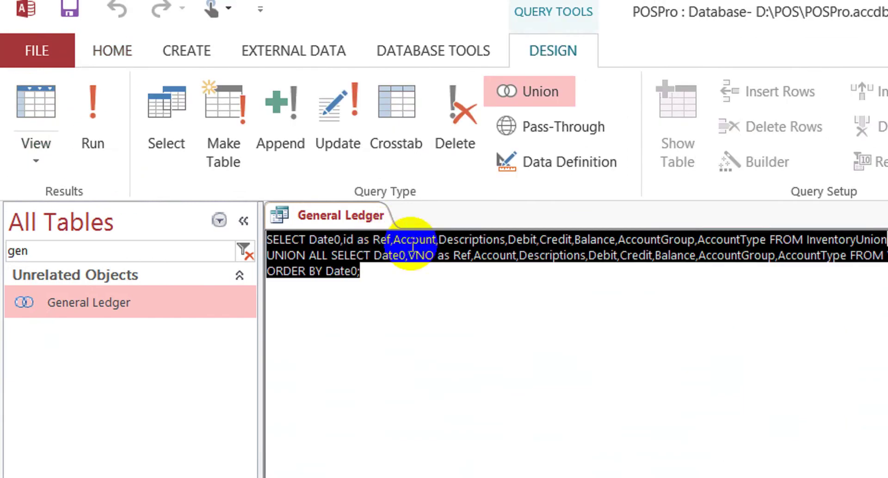
left_click(424, 255)
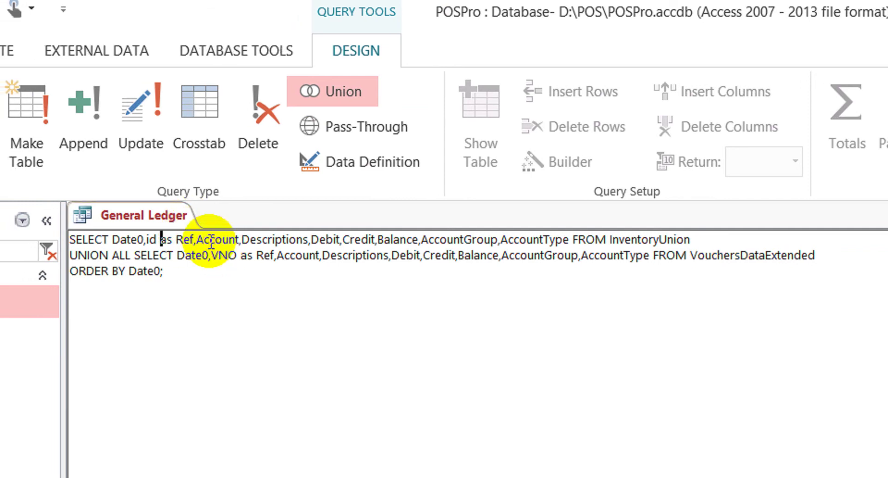
key("Delete")
key("Delete")
key("Delete")
key("Delete")
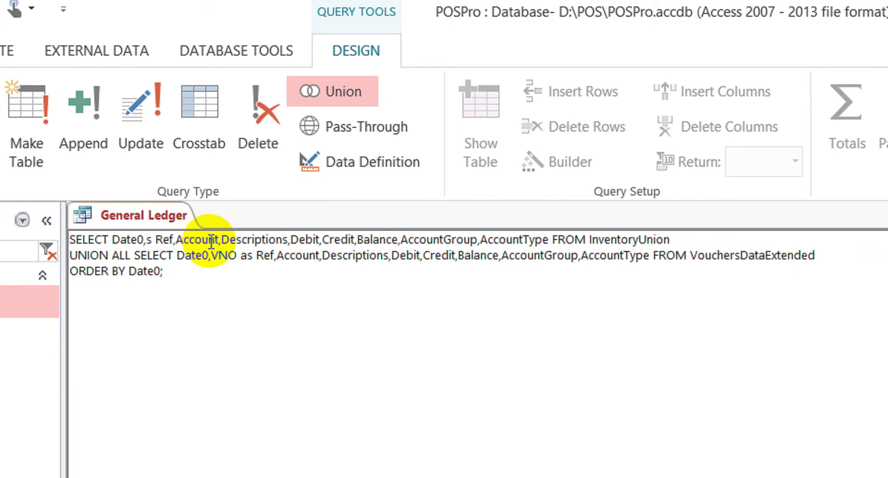
key("Delete")
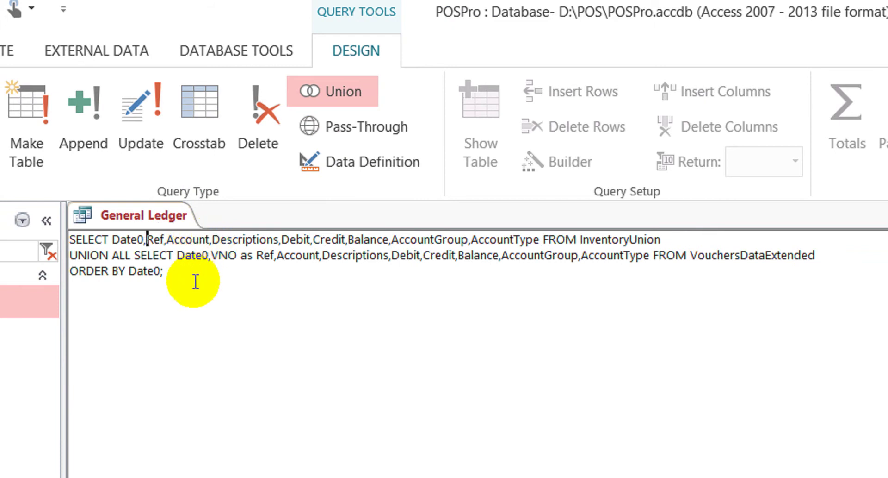
Run the General Ledger query and examine the values in its Ref column.
left_click(89, 121)
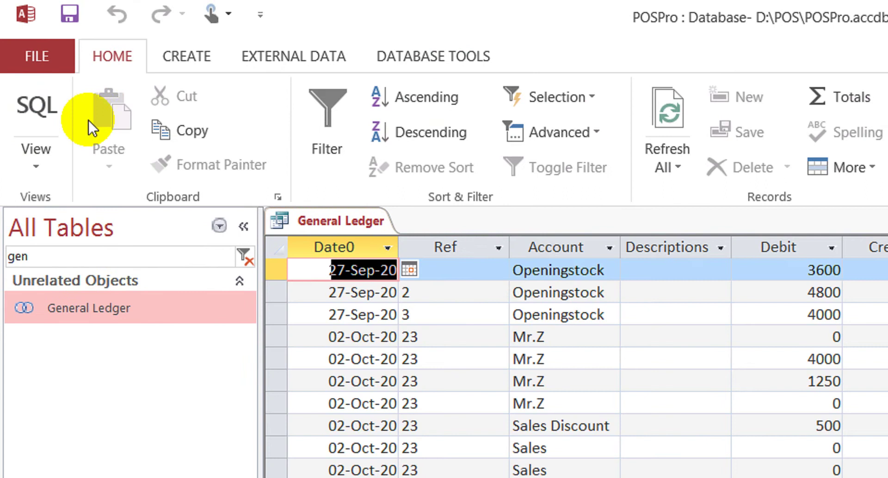
left_click(466, 269)
key("Down")
key("Down")
key("Down")
key("Down")
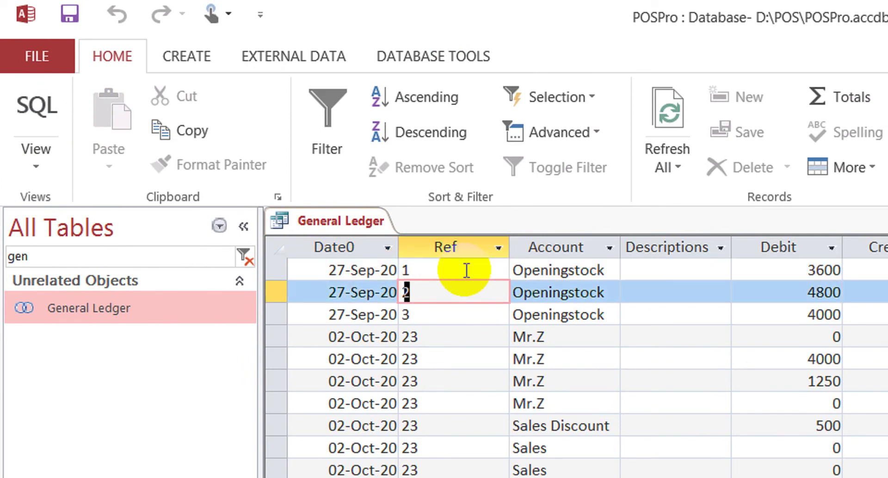
scroll(467, 270, "down", 5)
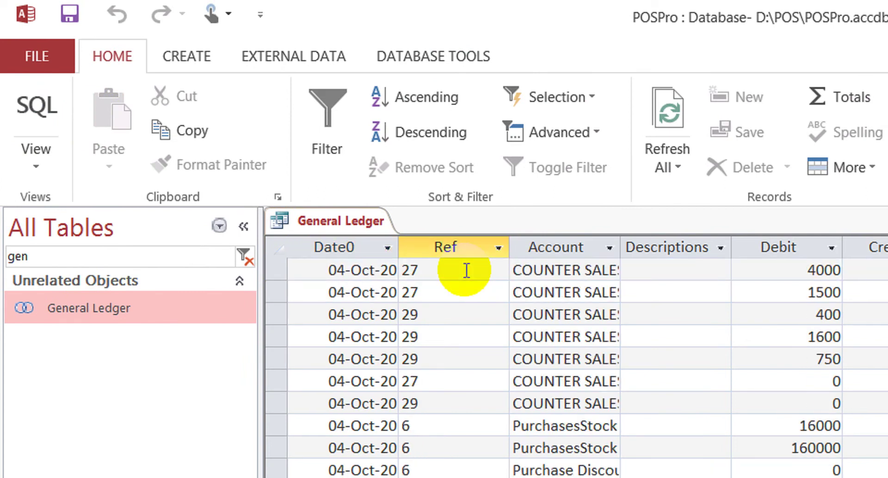
key("ctrl+Down")
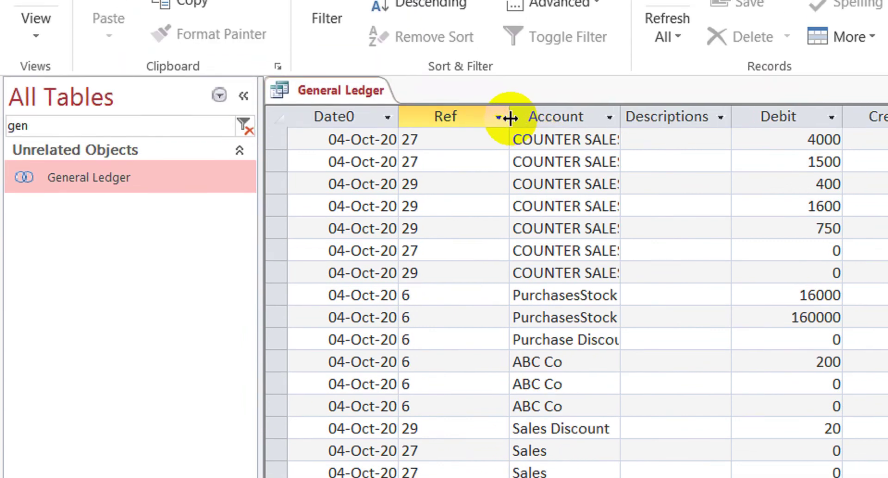
left_click(509, 118)
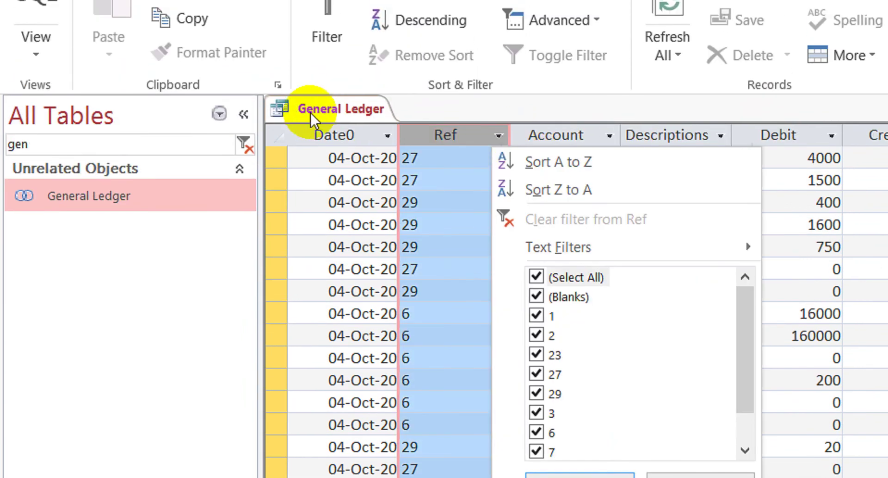
Close the General Ledger query with its changes saved and clear the object list filter.
right_click(295, 94)
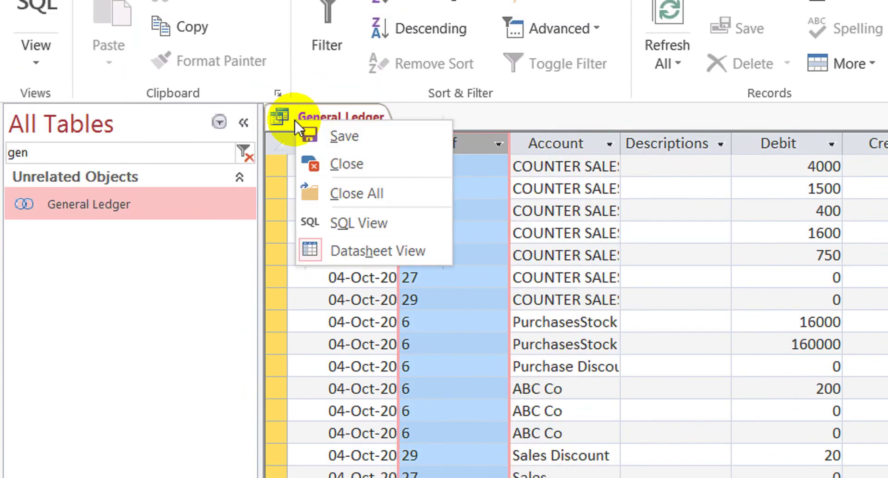
left_click(357, 162)
left_click(808, 443)
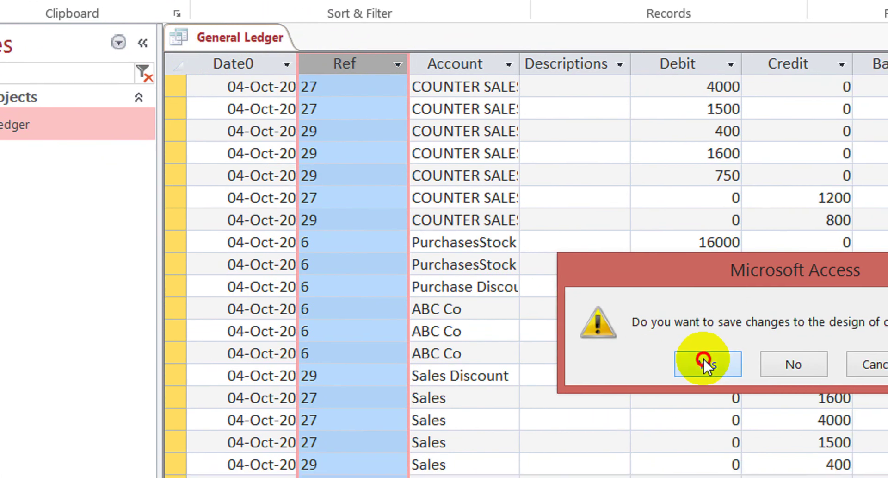
left_click_drag(0, 71, 0, 74)
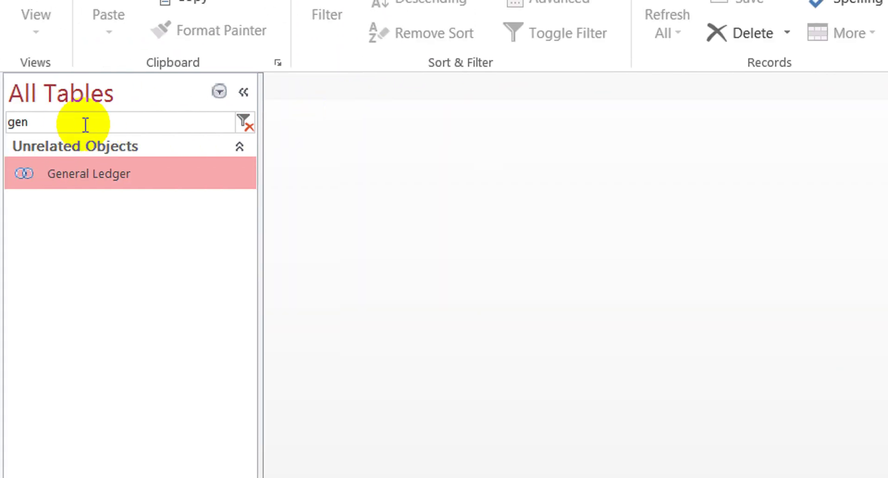
key("BackSpace")
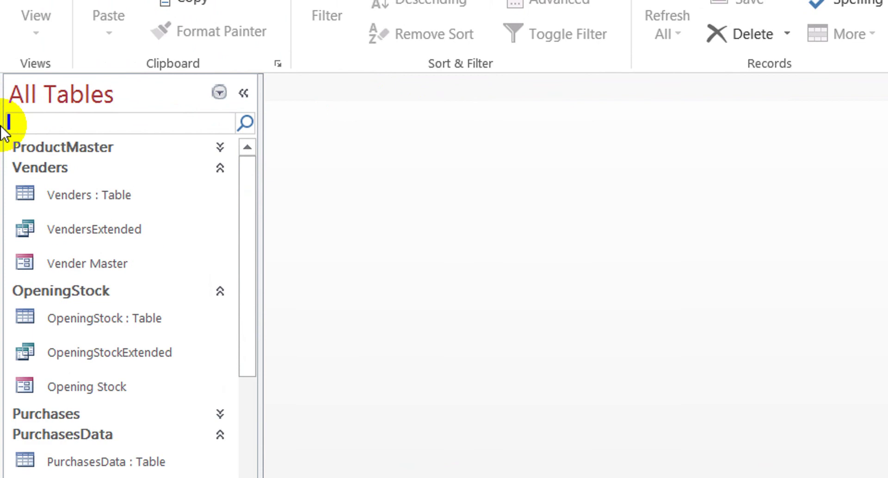